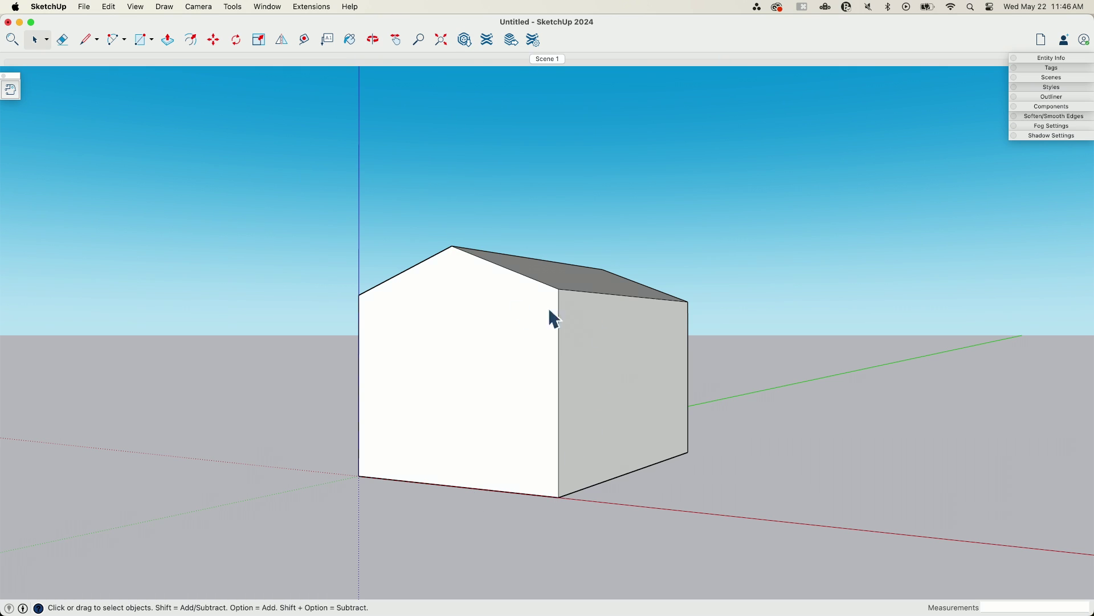
Step: Clear the model selection, open the Diffusion window, and briefly check its generation settings
{"action": "left_click", "coordinate": [608, 387]}
{"action": "left_click", "coordinate": [730, 306]}
{"action": "left_click", "coordinate": [11, 91]}
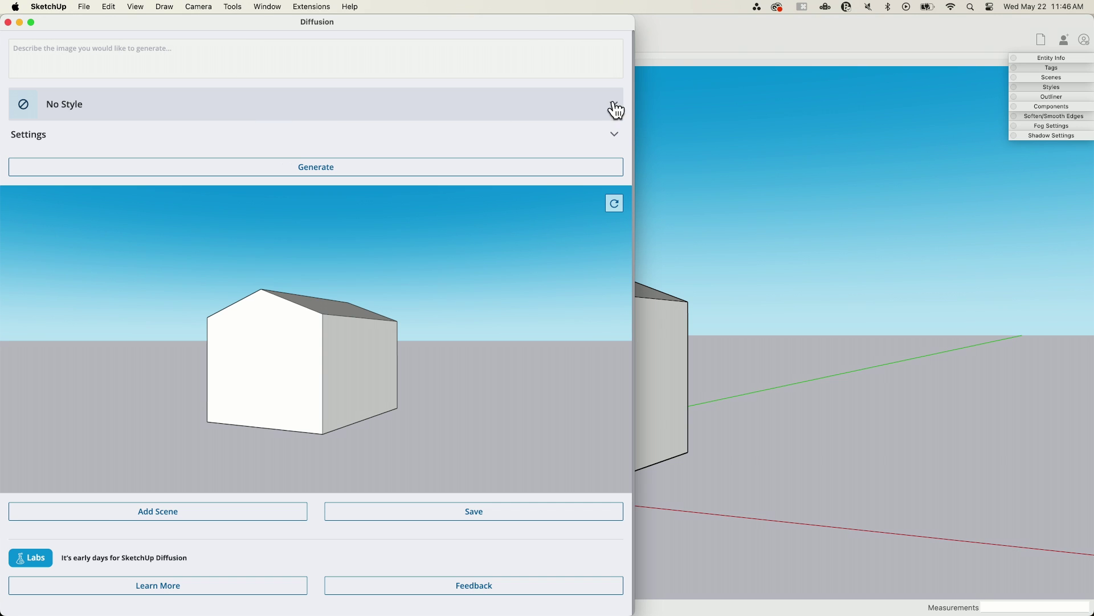
{"action": "left_click", "coordinate": [617, 139]}
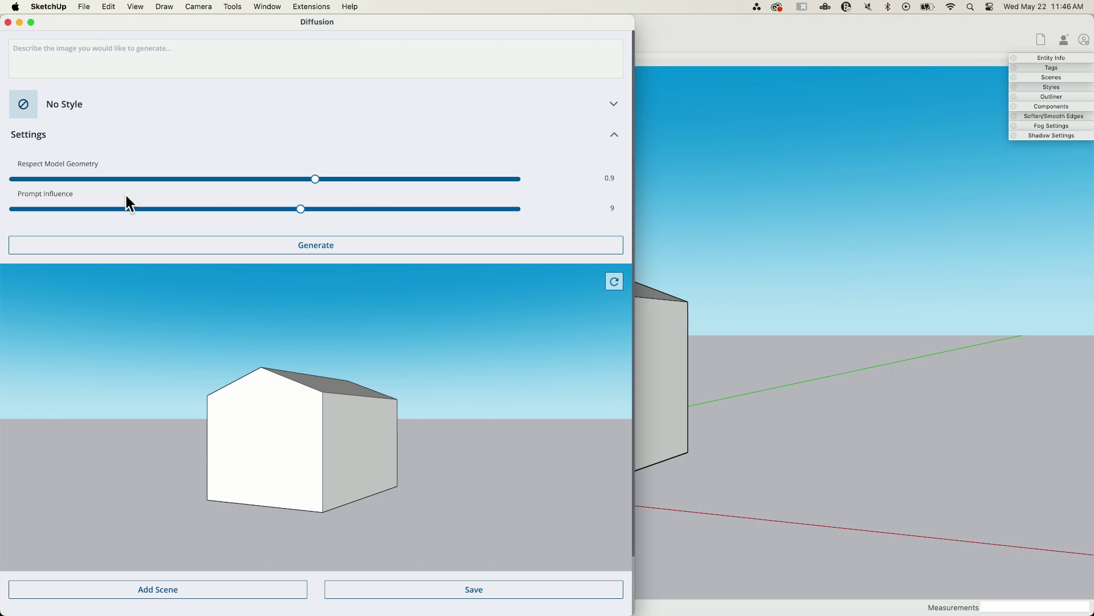
{"action": "left_click", "coordinate": [615, 140]}
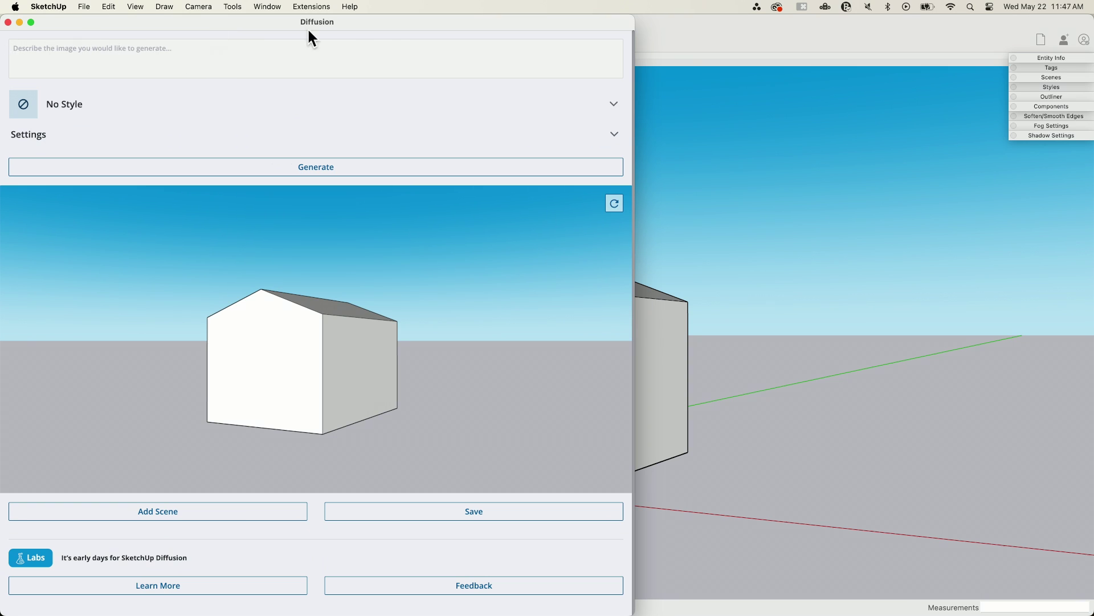
Step: Move the Diffusion window to the centre of the screen
{"action": "mouse_move", "coordinate": [346, 26]}
{"action": "left_mouse_down"}
{"action": "mouse_move", "coordinate": [264, 247]}
{"action": "mouse_move", "coordinate": [281, 244]}
{"action": "left_mouse_up"}
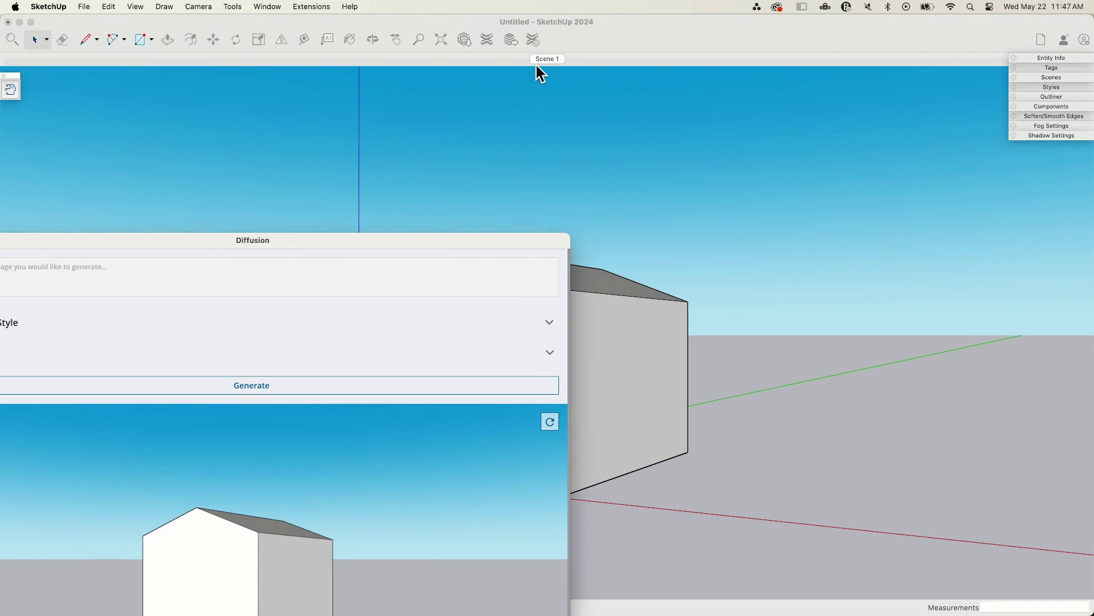
{"action": "left_click_drag", "start_coordinate": [437, 241], "coordinate": [252, 152]}
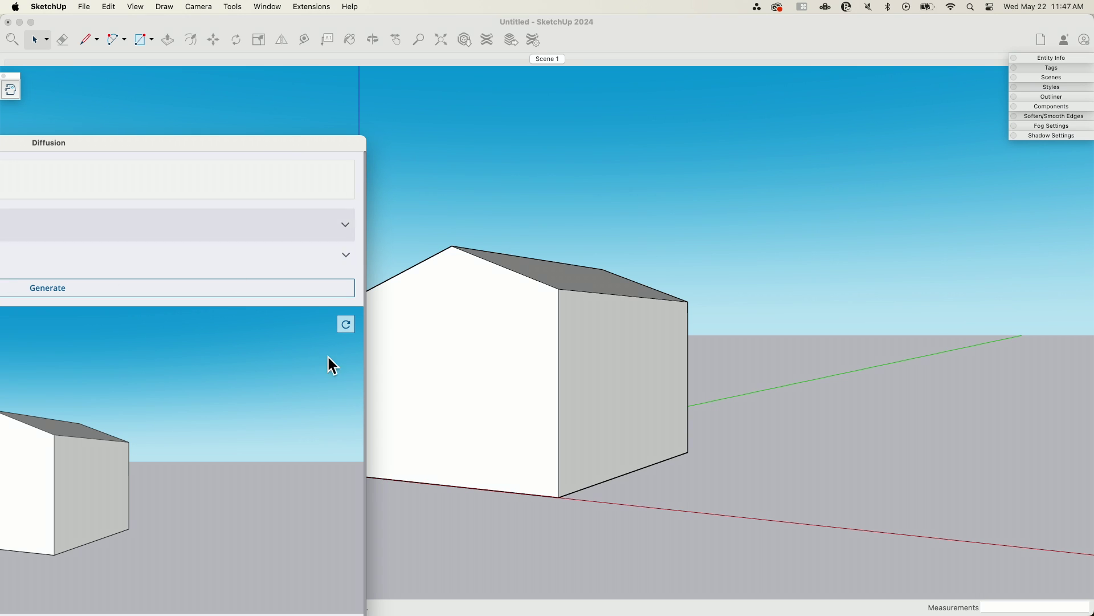
{"action": "left_click_drag", "start_coordinate": [184, 144], "coordinate": [640, 7]}
Step: Enter the prompt 'a house in the country' and generate renders of the house
{"action": "left_click", "coordinate": [301, 51]}
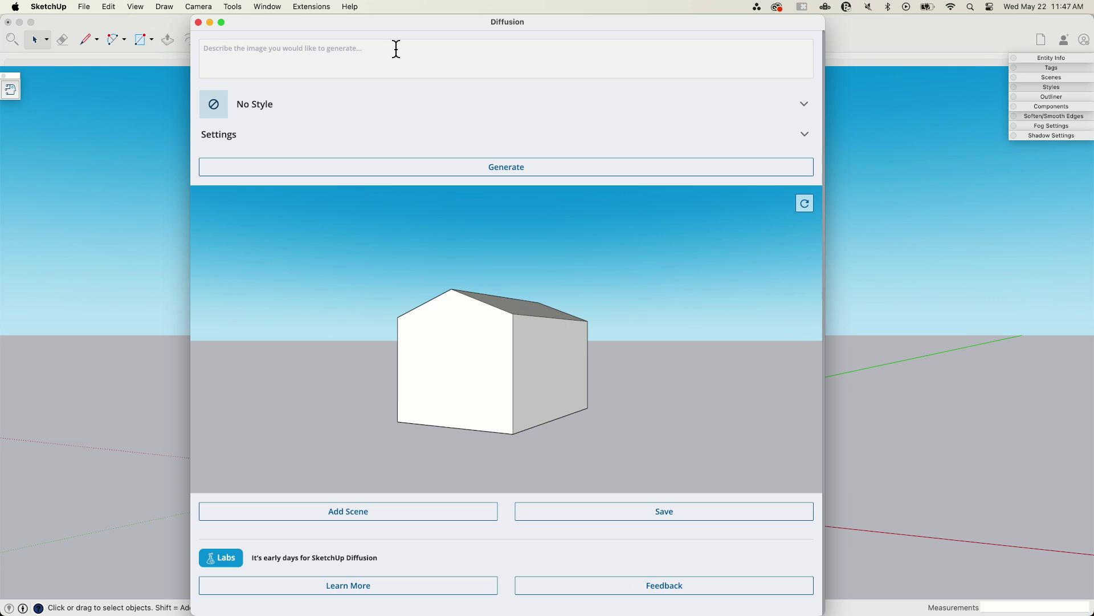
{"action": "type", "text": "a house in the country"}
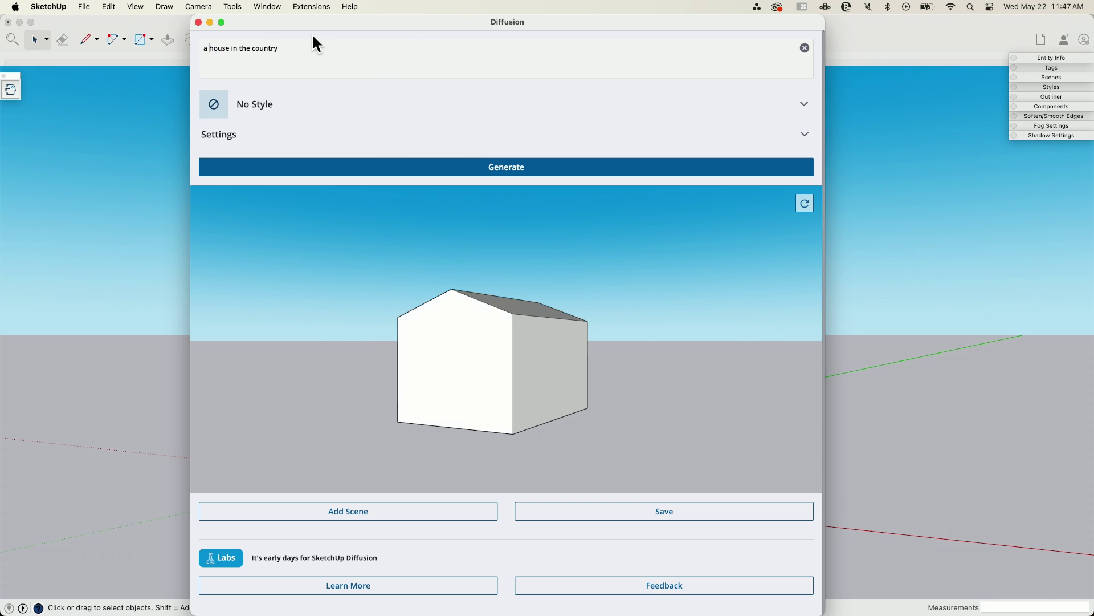
{"action": "left_click", "coordinate": [493, 169]}
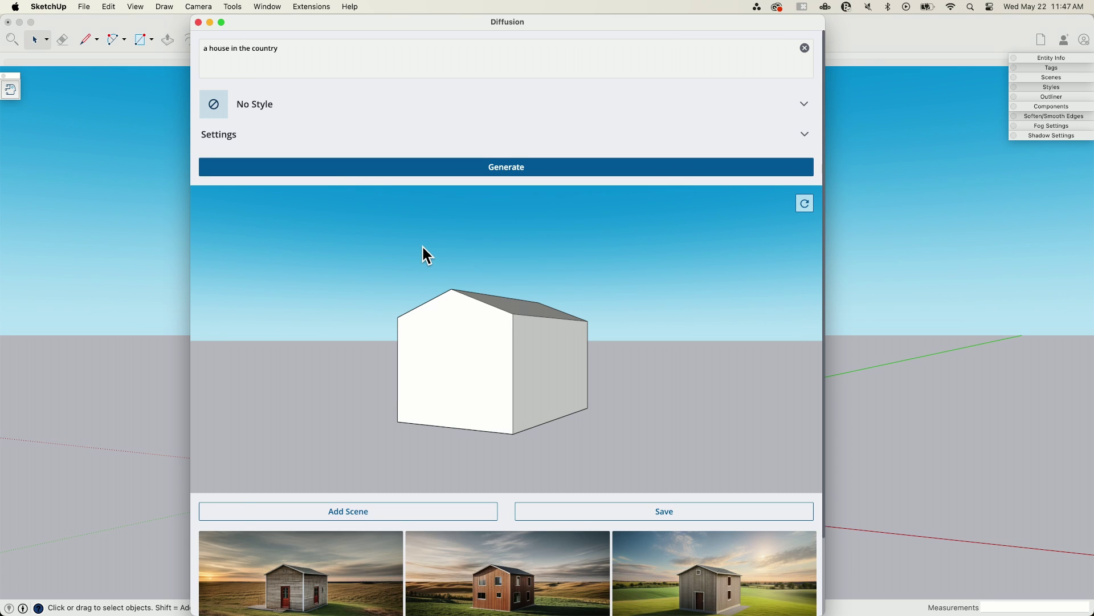
{"action": "scroll", "coordinate": [422, 246], "scroll_direction": "down", "scroll_amount": 2}
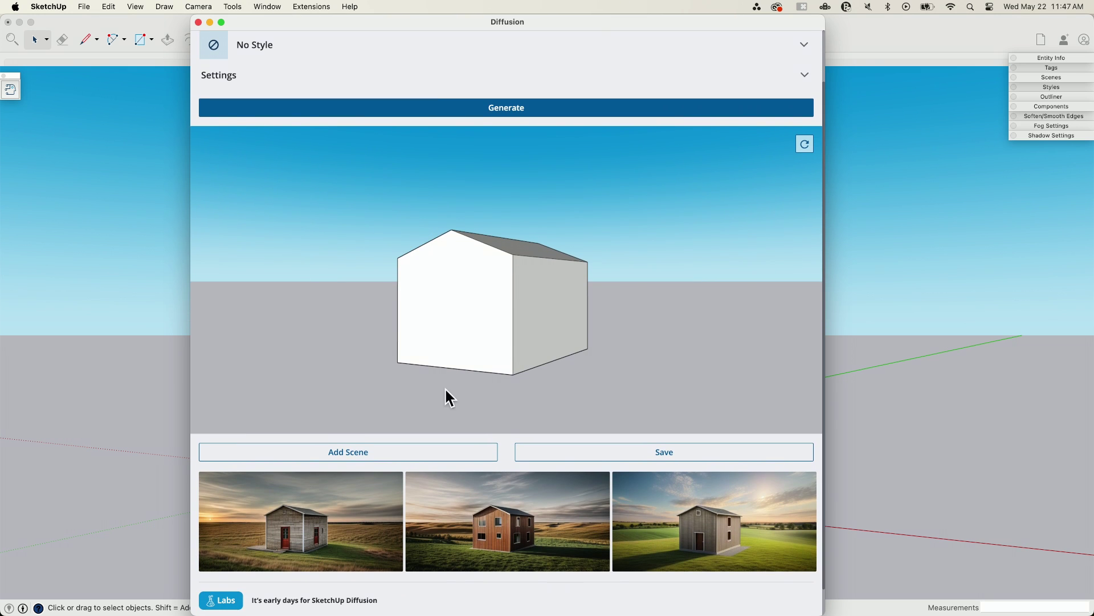
{"action": "left_click", "coordinate": [298, 520]}
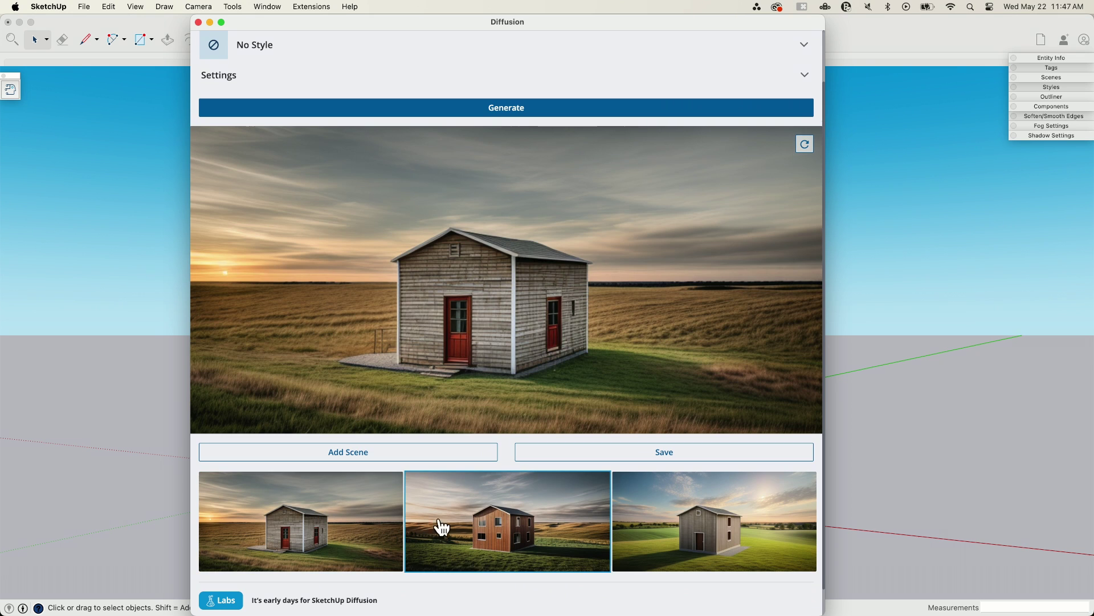
{"action": "left_click", "coordinate": [503, 521]}
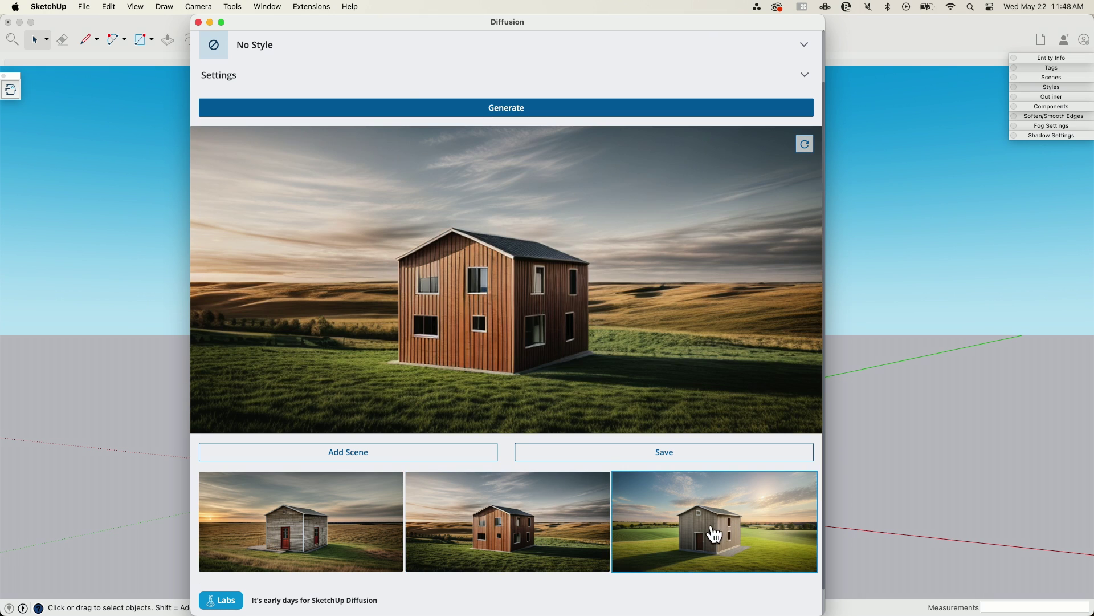
{"action": "left_click", "coordinate": [712, 533]}
{"action": "left_click", "coordinate": [529, 534]}
{"action": "left_click", "coordinate": [319, 526]}
{"action": "left_click", "coordinate": [501, 546]}
{"action": "left_click", "coordinate": [513, 530]}
{"action": "left_click", "coordinate": [350, 526]}
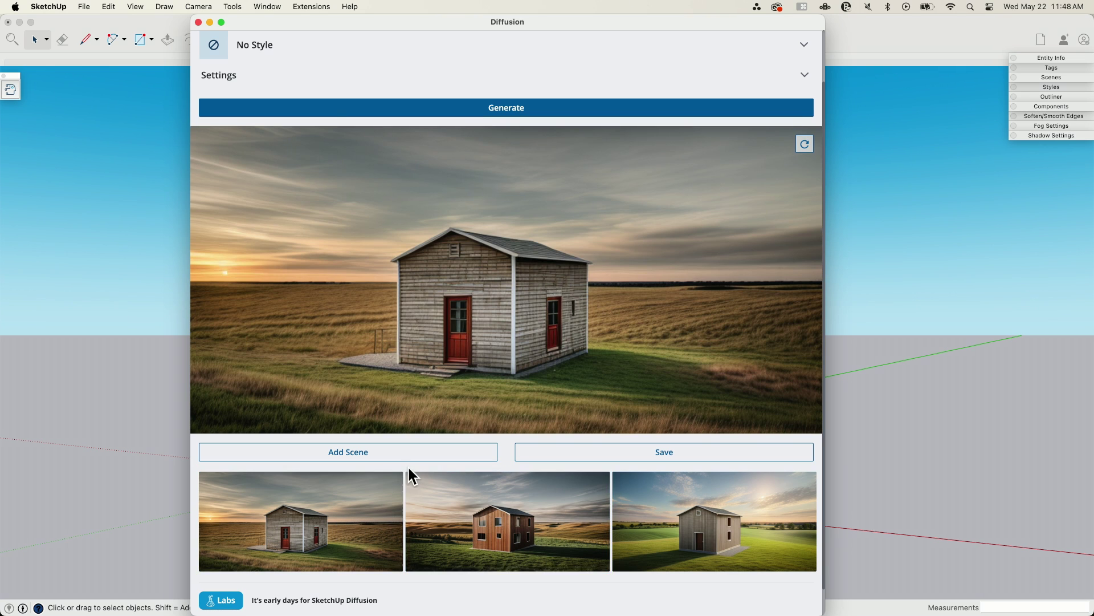
{"action": "left_click", "coordinate": [527, 528]}
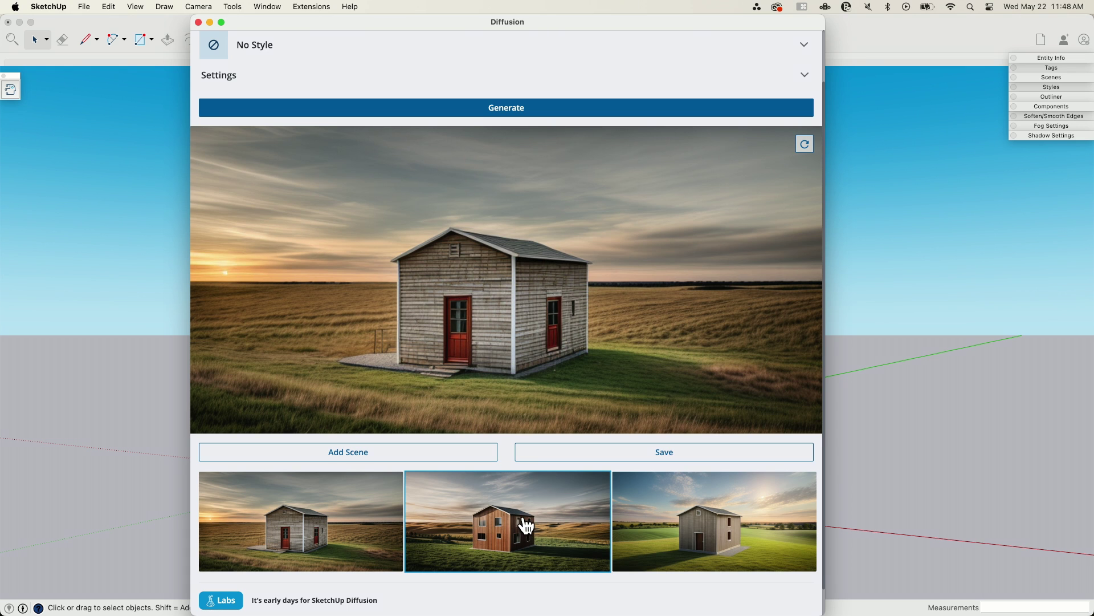
{"action": "left_click", "coordinate": [720, 529]}
{"action": "left_click", "coordinate": [508, 540]}
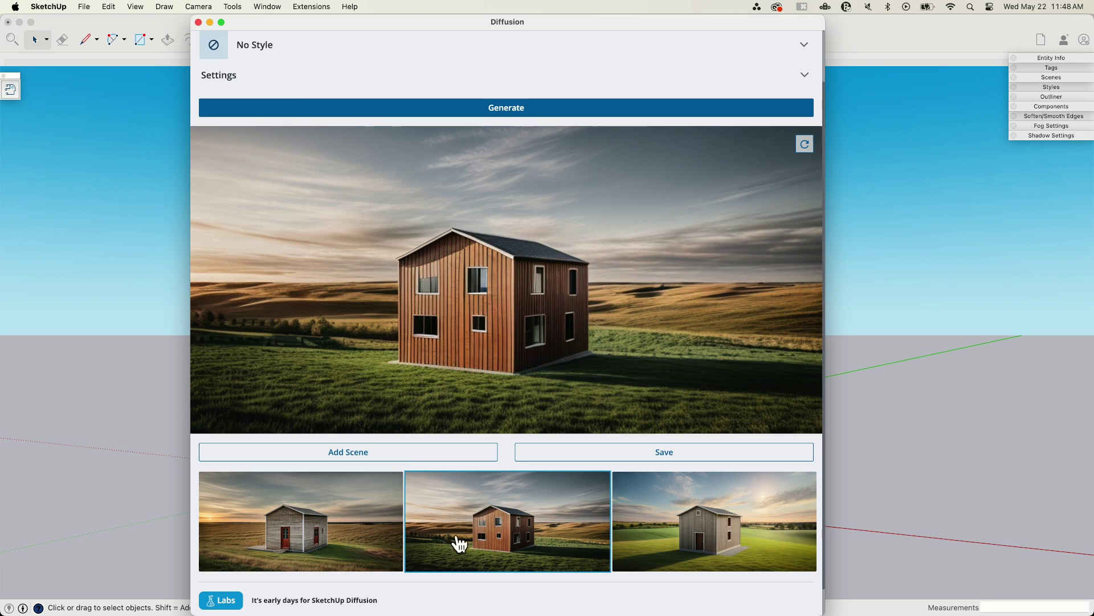
{"action": "left_click", "coordinate": [287, 529]}
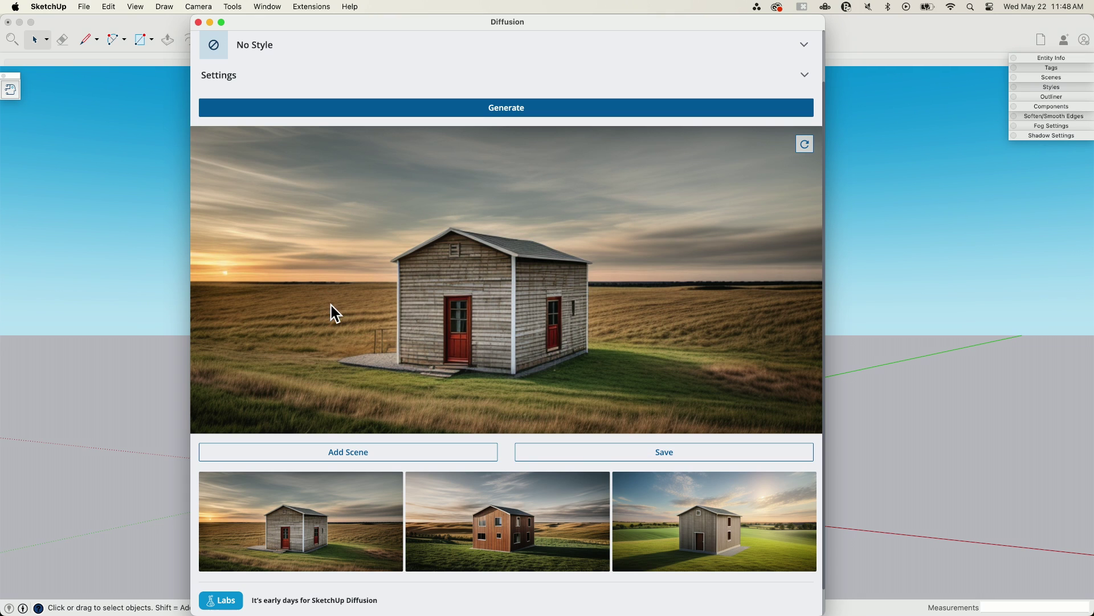
{"action": "left_click", "coordinate": [491, 509]}
{"action": "left_click", "coordinate": [728, 531]}
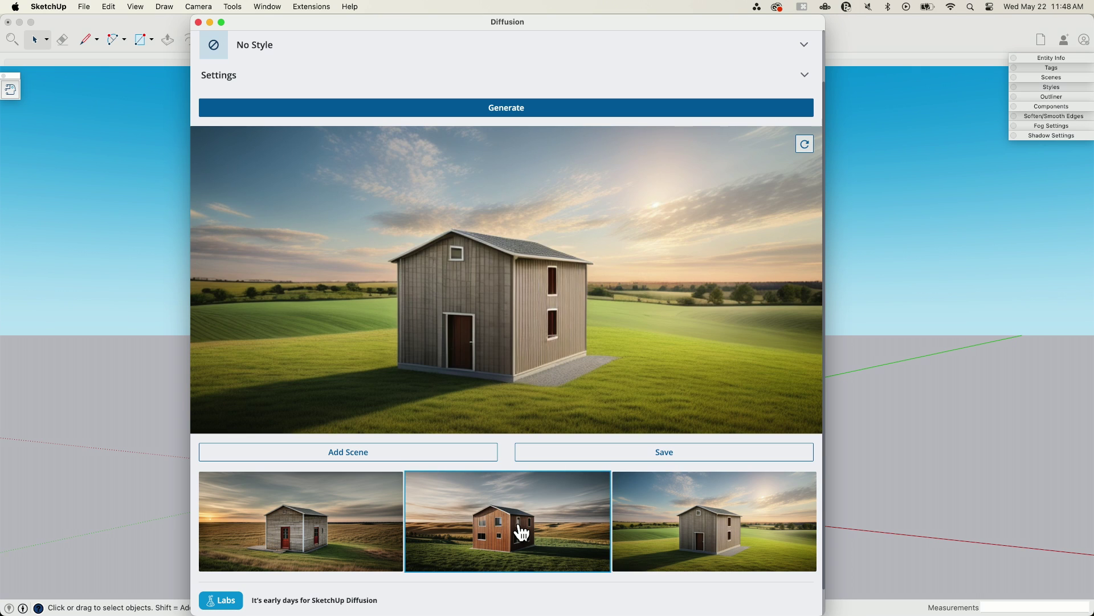
{"action": "left_click", "coordinate": [803, 145]}
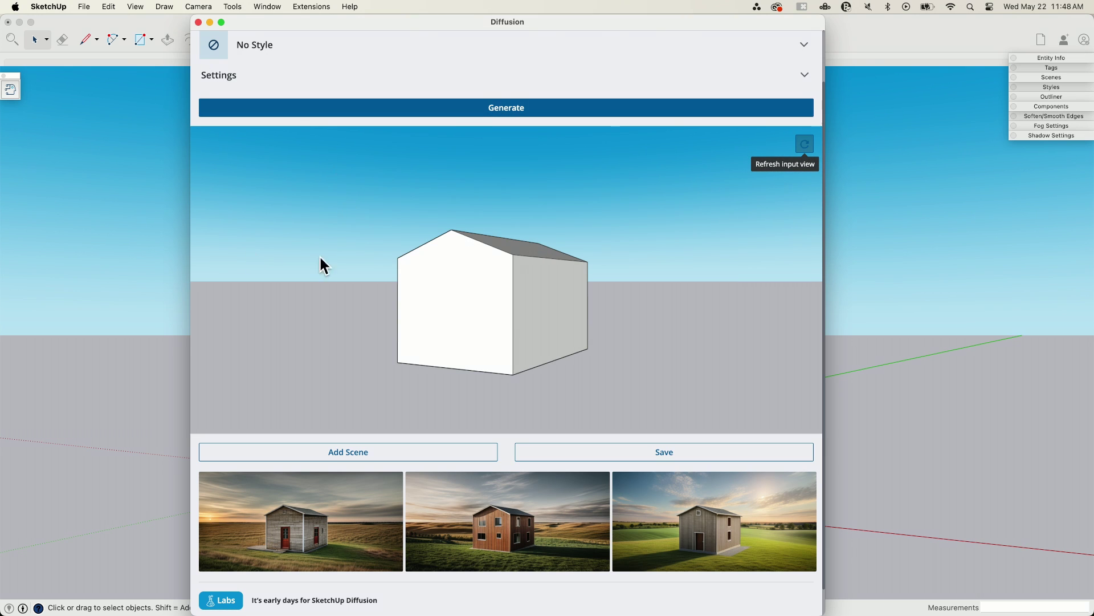
{"action": "scroll", "coordinate": [325, 331], "scroll_direction": "up", "scroll_amount": 3}
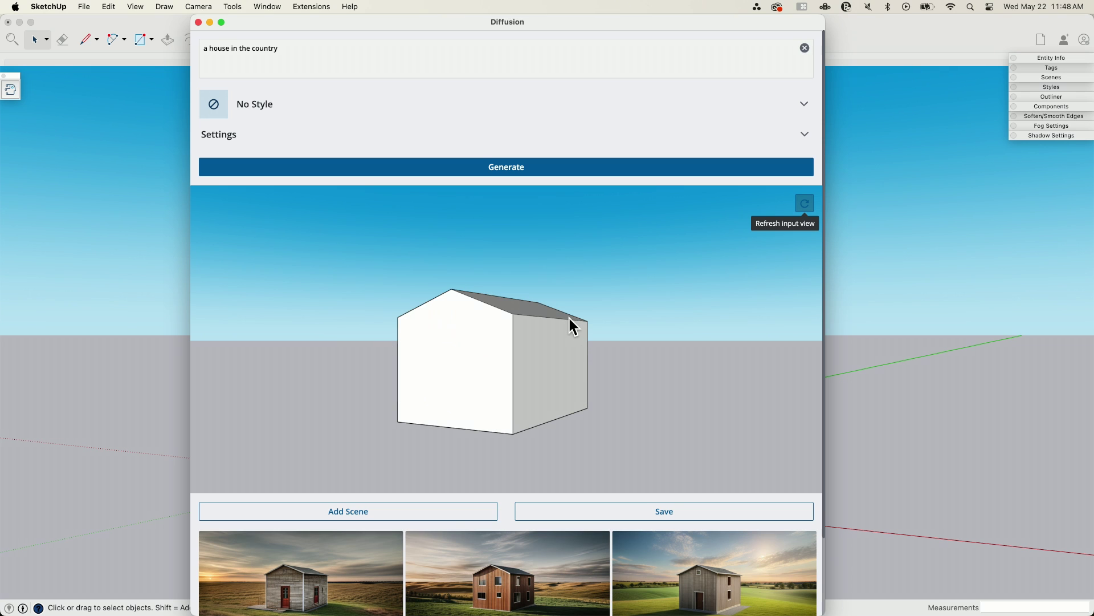
{"action": "scroll", "coordinate": [446, 484], "scroll_direction": "down", "scroll_amount": 1}
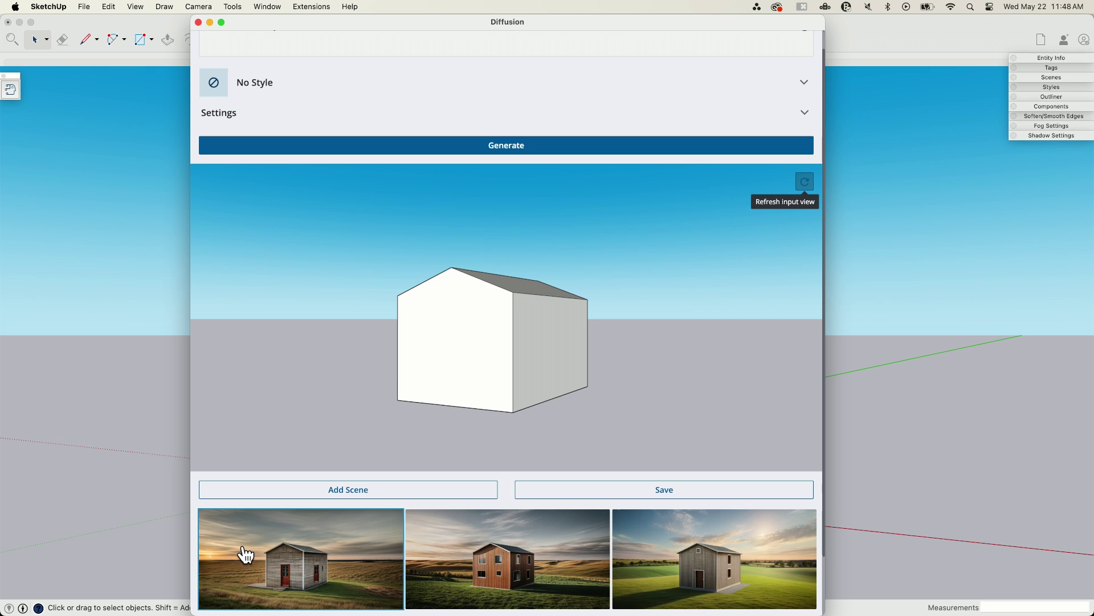
{"action": "left_click", "coordinate": [621, 575]}
{"action": "scroll", "coordinate": [621, 575], "scroll_direction": "down", "scroll_amount": 1}
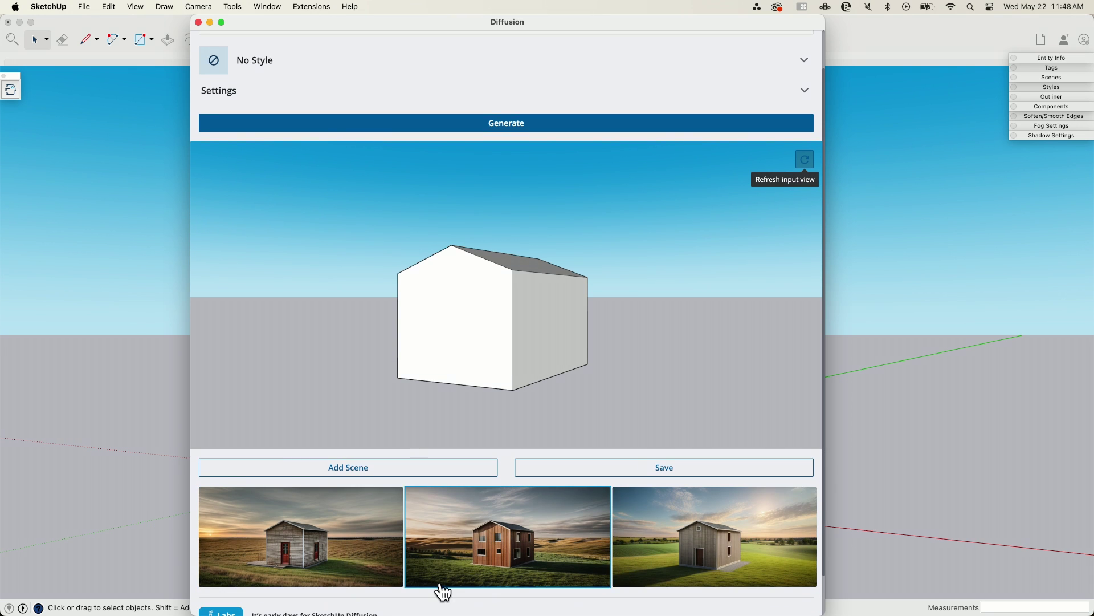
{"action": "scroll", "coordinate": [443, 587], "scroll_direction": "up", "scroll_amount": 3}
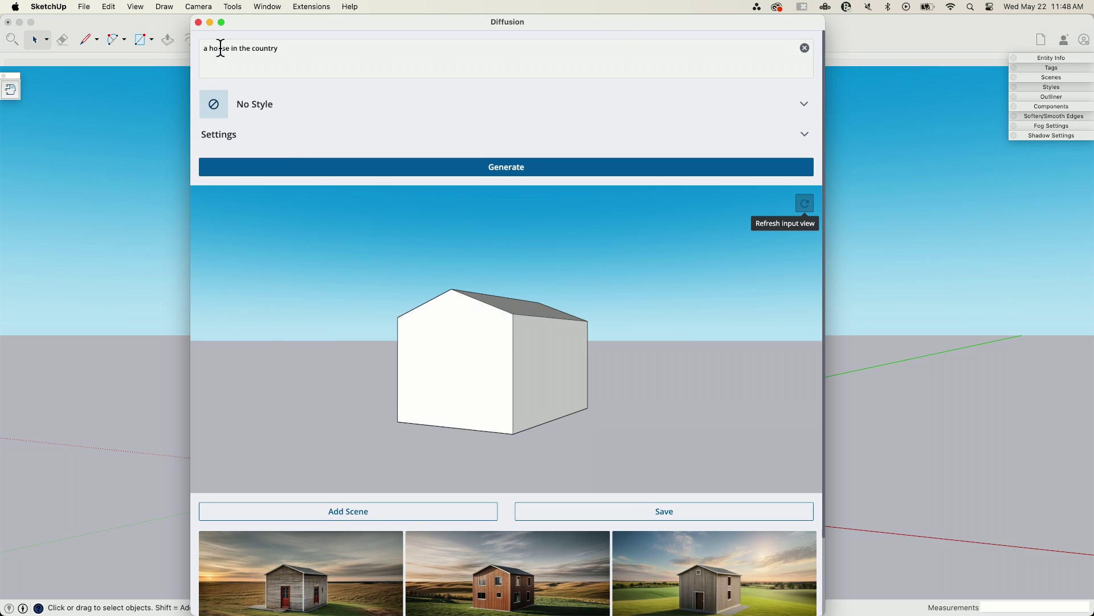
Step: Replace 'a house' with 'a country-style home with a covered porch' and generate again
{"action": "left_click_drag", "start_coordinate": [221, 48], "coordinate": [194, 43]}
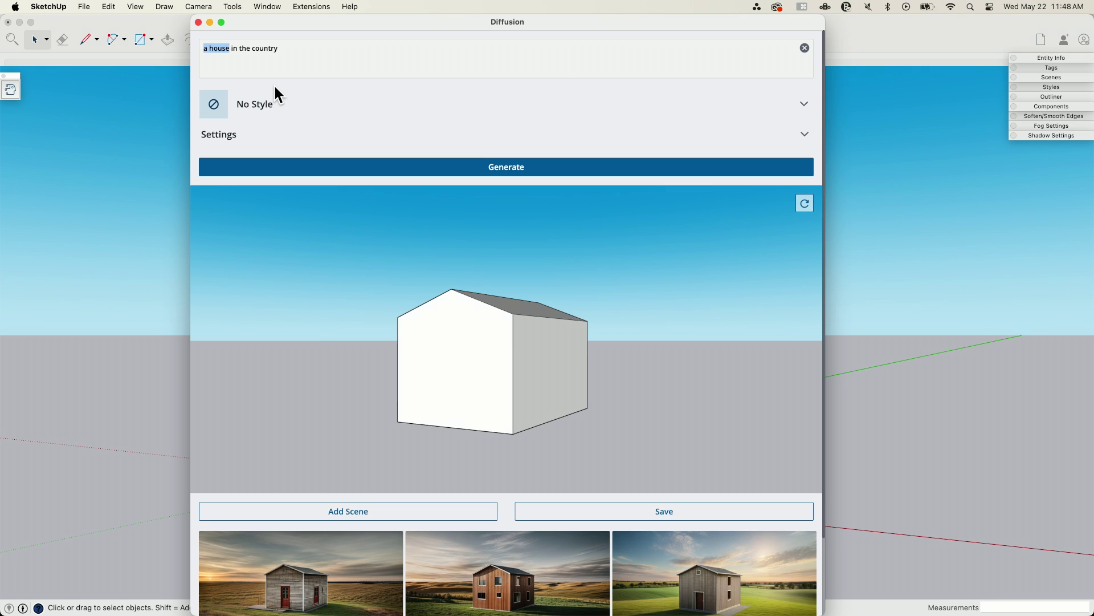
{"action": "type", "text": "a country-style home with a covered porch"}
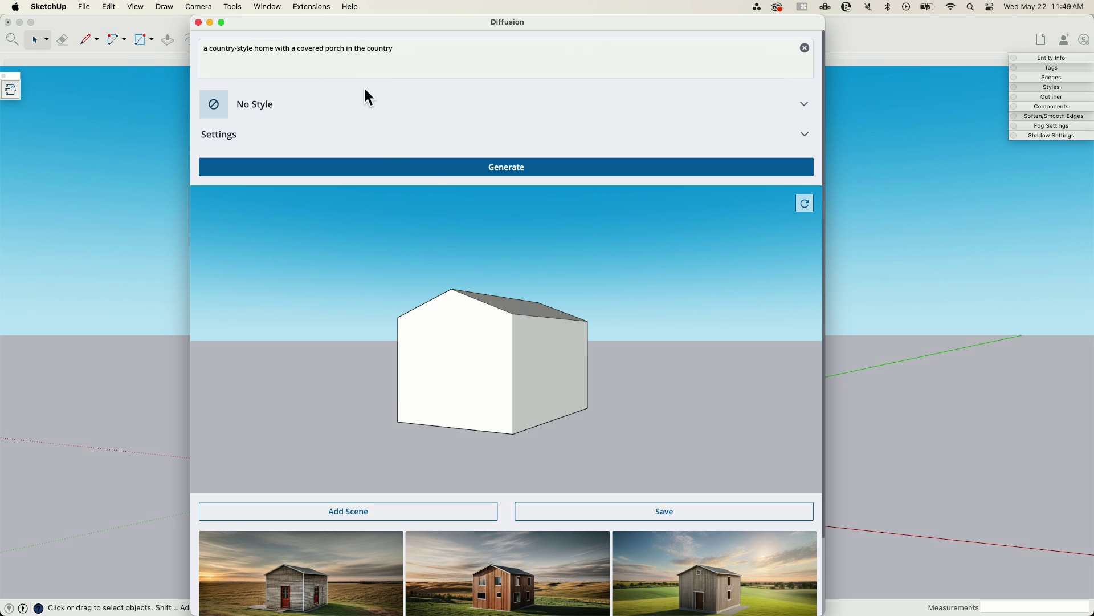
{"action": "left_click", "coordinate": [439, 171]}
{"action": "left_click", "coordinate": [532, 168]}
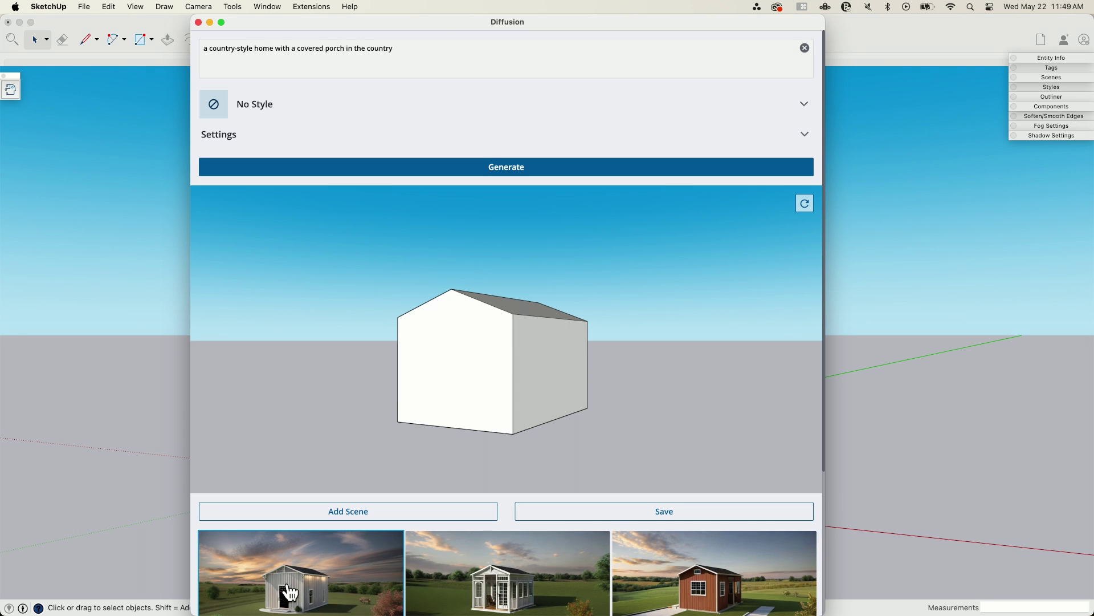
{"action": "left_click", "coordinate": [290, 590]}
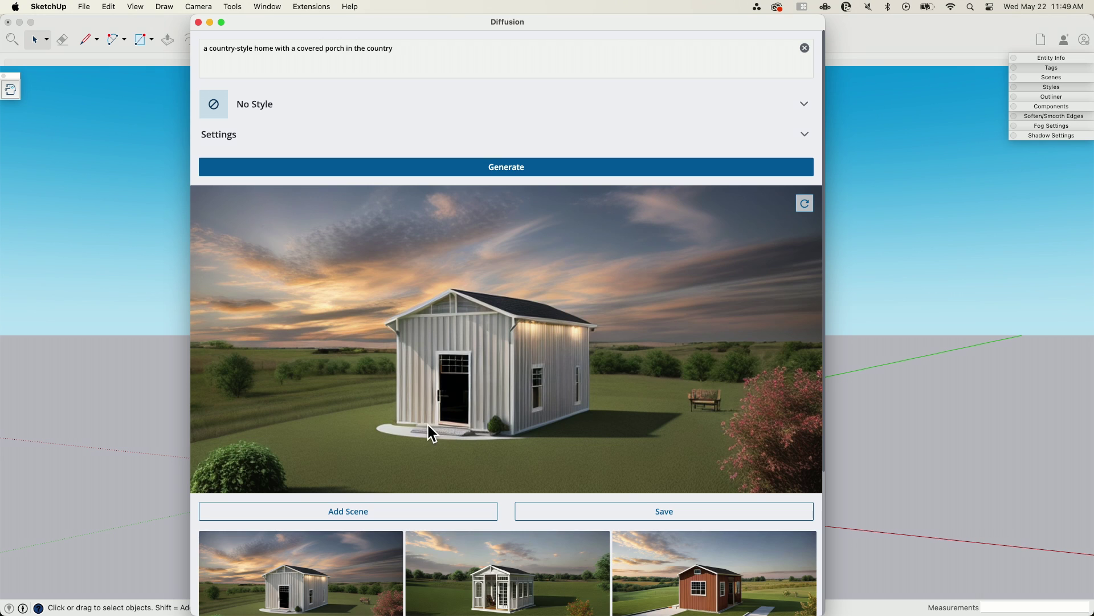
{"action": "left_click", "coordinate": [491, 587]}
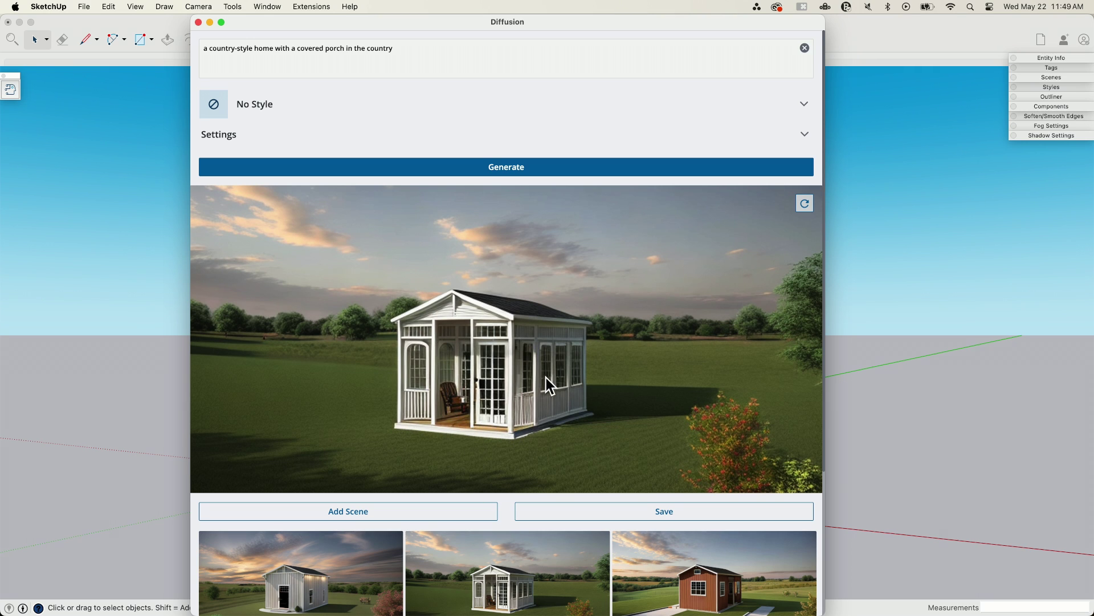
{"action": "left_click", "coordinate": [671, 588]}
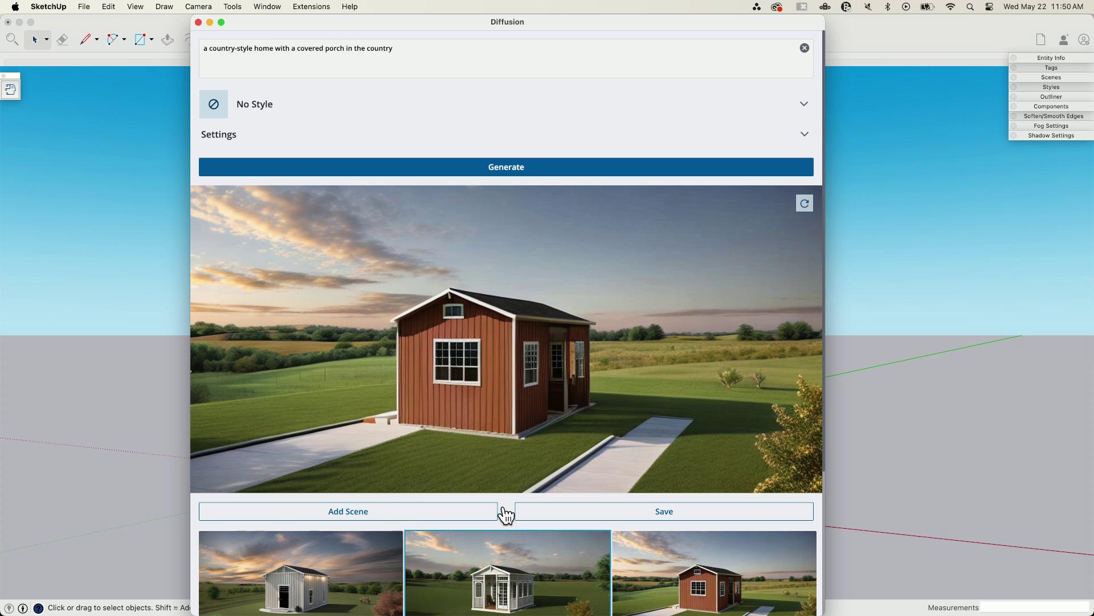
{"action": "left_click", "coordinate": [804, 203]}
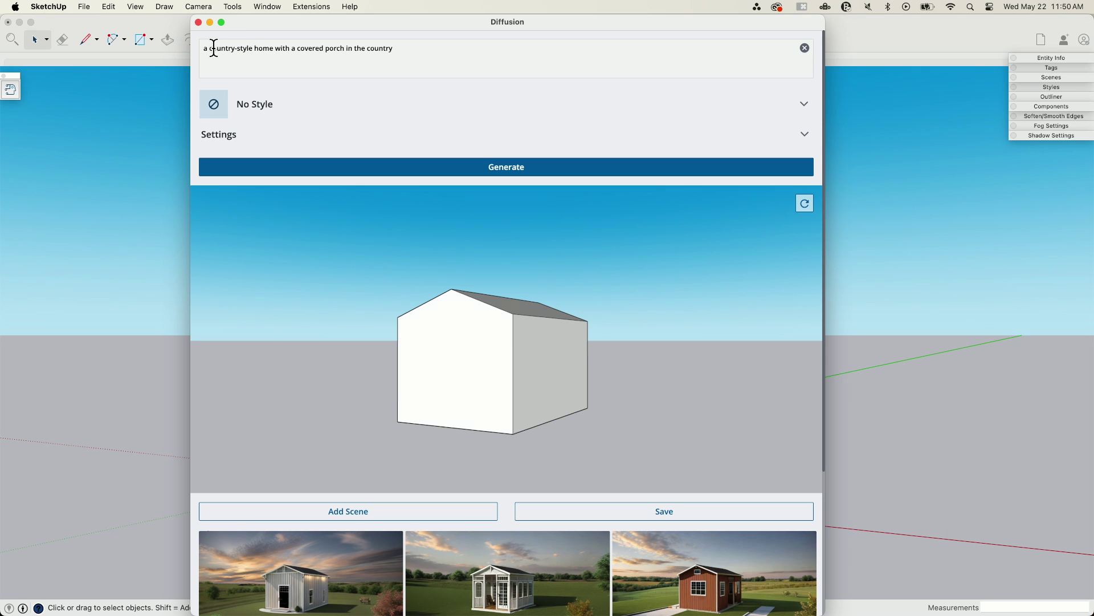
Step: Insert 'light blue' before 'country-style' in the prompt and generate new renders
{"action": "type", "text": "light blue"}
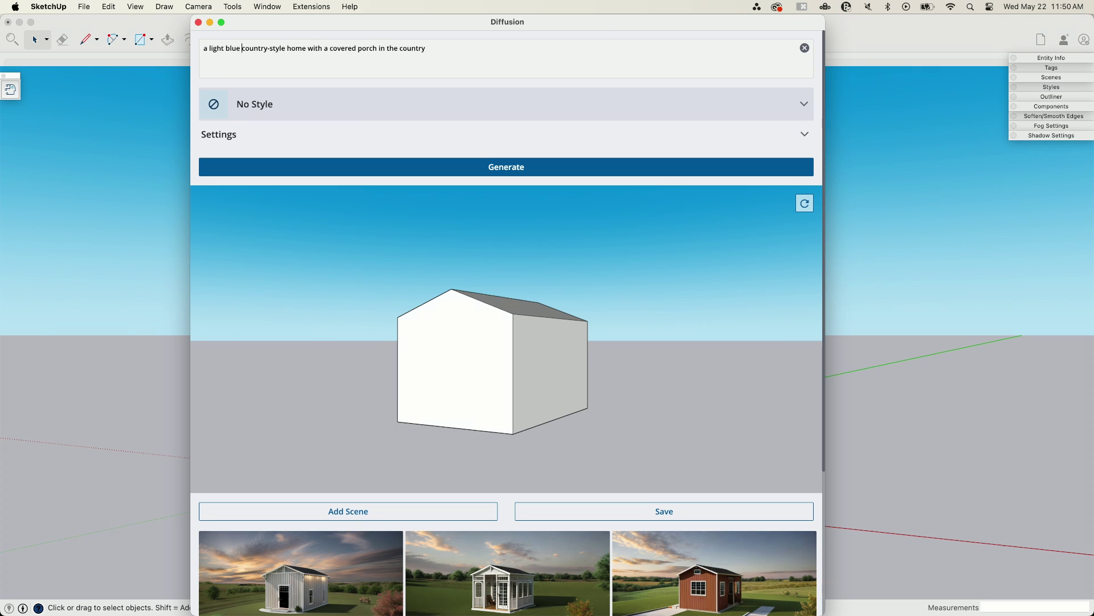
{"action": "left_click", "coordinate": [476, 162]}
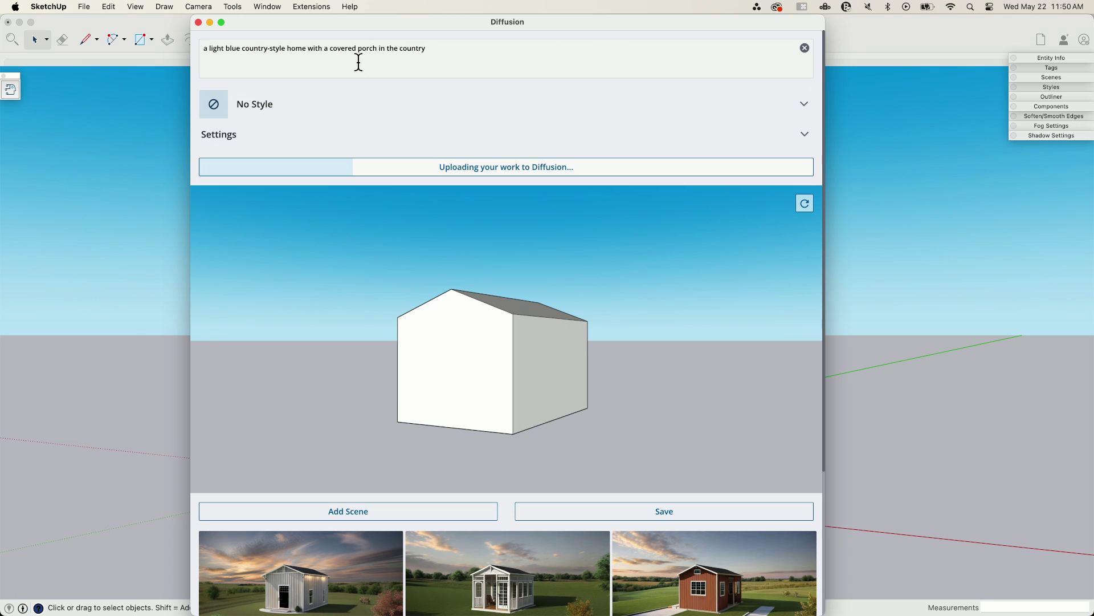
{"action": "left_click_drag", "start_coordinate": [376, 48], "coordinate": [452, 48]}
{"action": "left_click", "coordinate": [437, 48]}
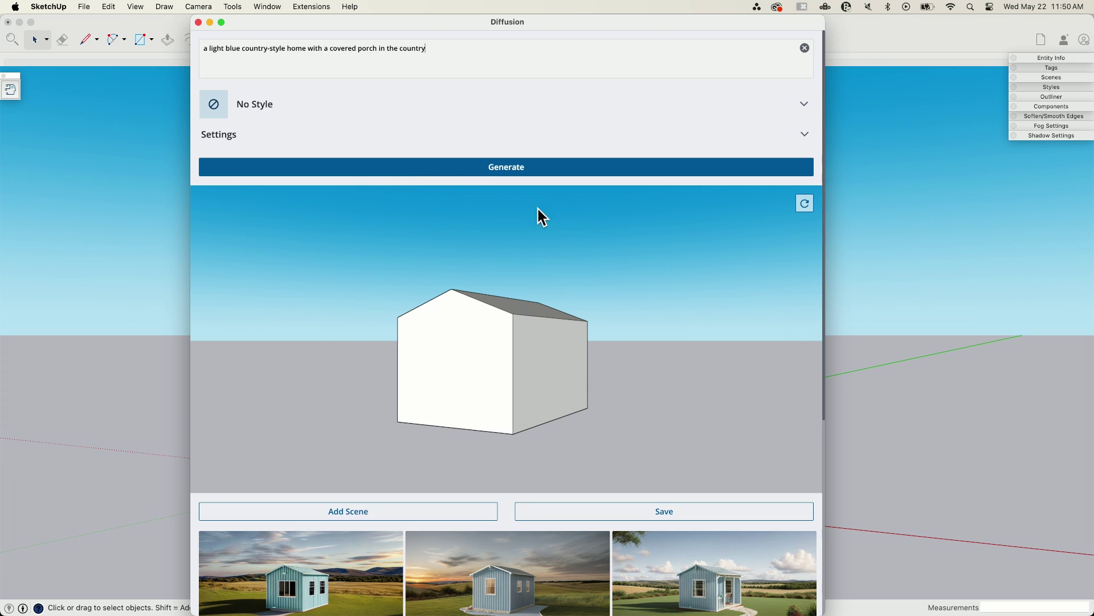
Step: Preview the light-blue renders in turn: the first, the sunset one and the porch house
{"action": "left_click", "coordinate": [271, 66]}
{"action": "left_click", "coordinate": [297, 587]}
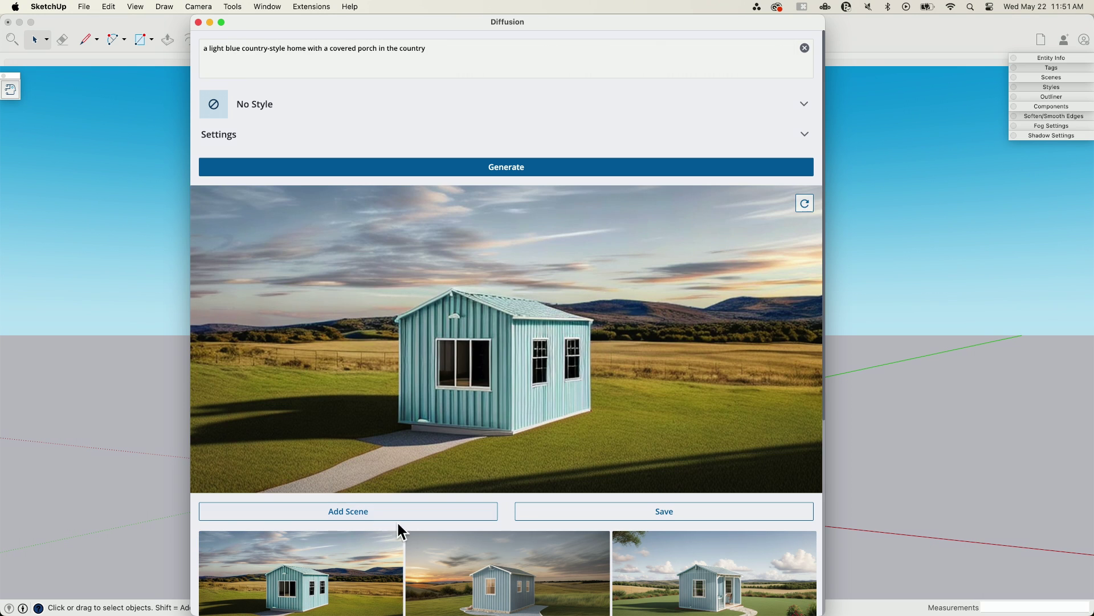
{"action": "left_click", "coordinate": [489, 585]}
{"action": "left_click", "coordinate": [713, 596]}
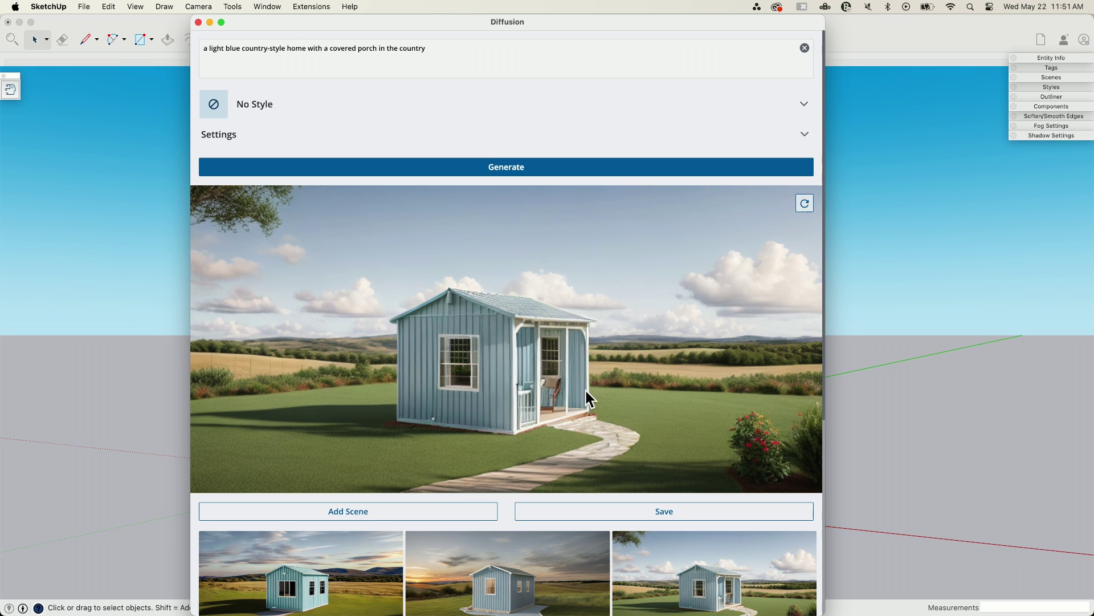
{"action": "left_click", "coordinate": [507, 584]}
{"action": "left_click", "coordinate": [346, 586]}
{"action": "scroll", "coordinate": [395, 438], "scroll_direction": "down", "scroll_amount": 1}
{"action": "scroll", "coordinate": [395, 437], "scroll_direction": "down", "scroll_amount": 5}
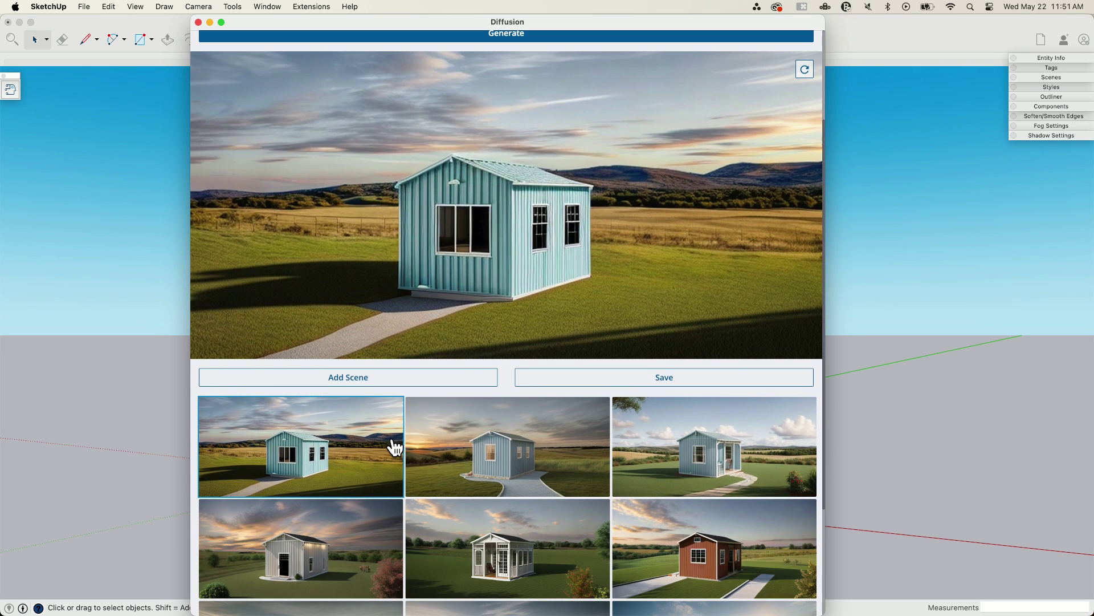
Step: Review the earlier white, red and grey house renders, ending on the blue porch house
{"action": "left_click", "coordinate": [299, 520]}
{"action": "left_click", "coordinate": [574, 535]}
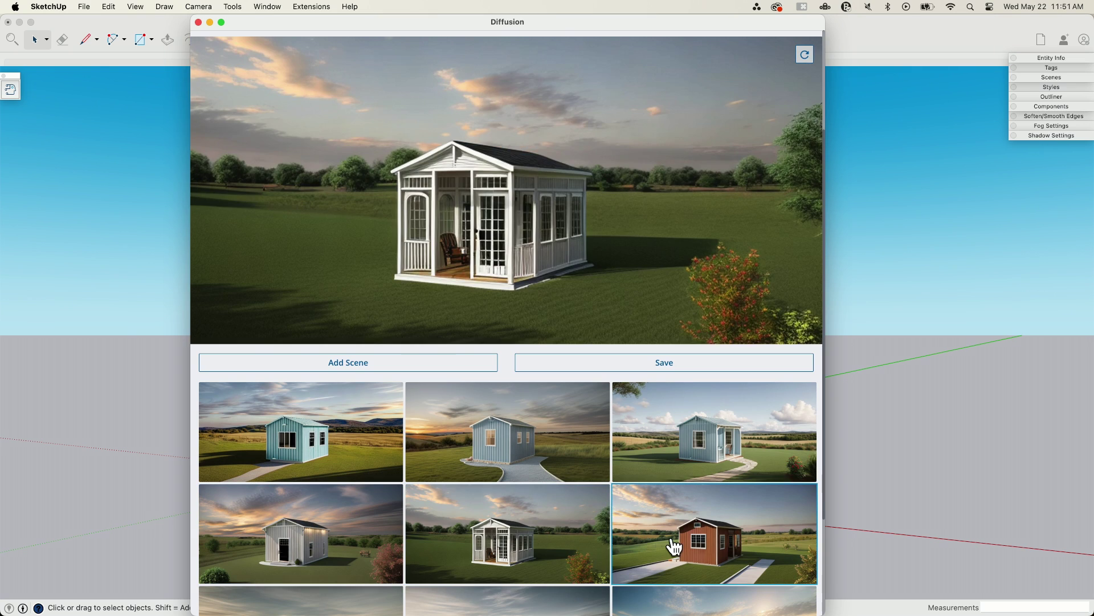
{"action": "left_click", "coordinate": [687, 536]}
{"action": "scroll", "coordinate": [610, 521], "scroll_direction": "down", "scroll_amount": 3}
{"action": "left_click", "coordinate": [667, 569]}
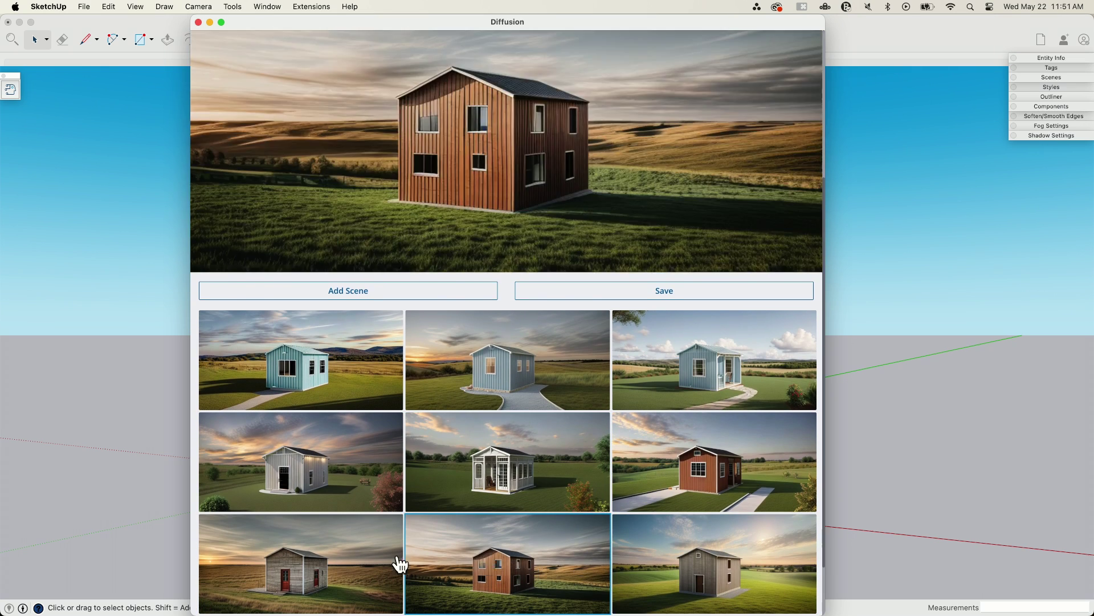
{"action": "left_click", "coordinate": [352, 567]}
{"action": "left_click", "coordinate": [329, 502]}
{"action": "left_click", "coordinate": [490, 485]}
{"action": "left_click", "coordinate": [705, 485]}
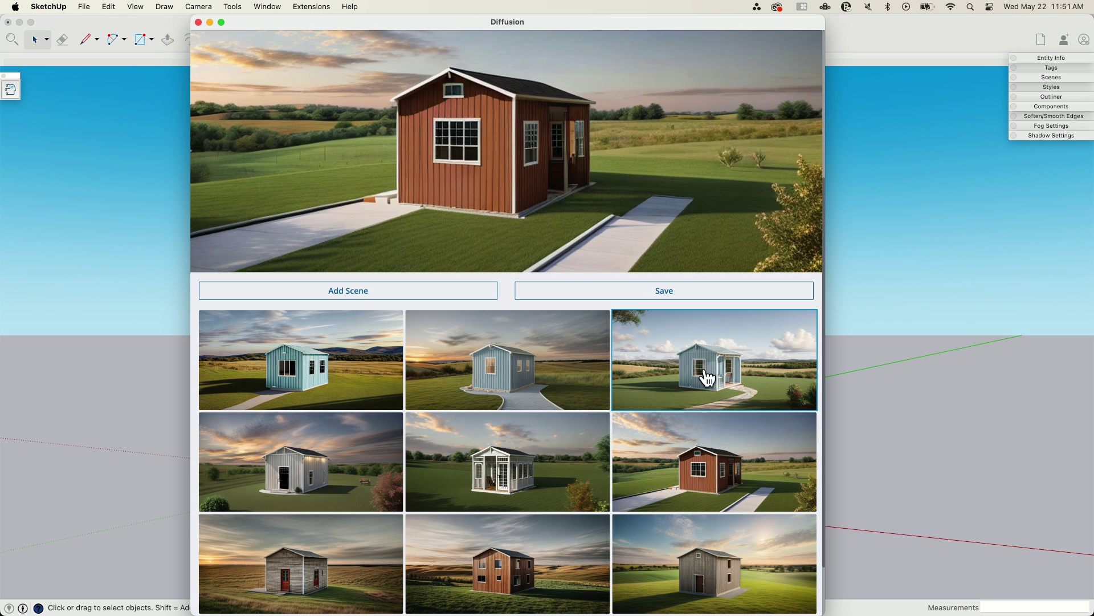
{"action": "left_click", "coordinate": [538, 454]}
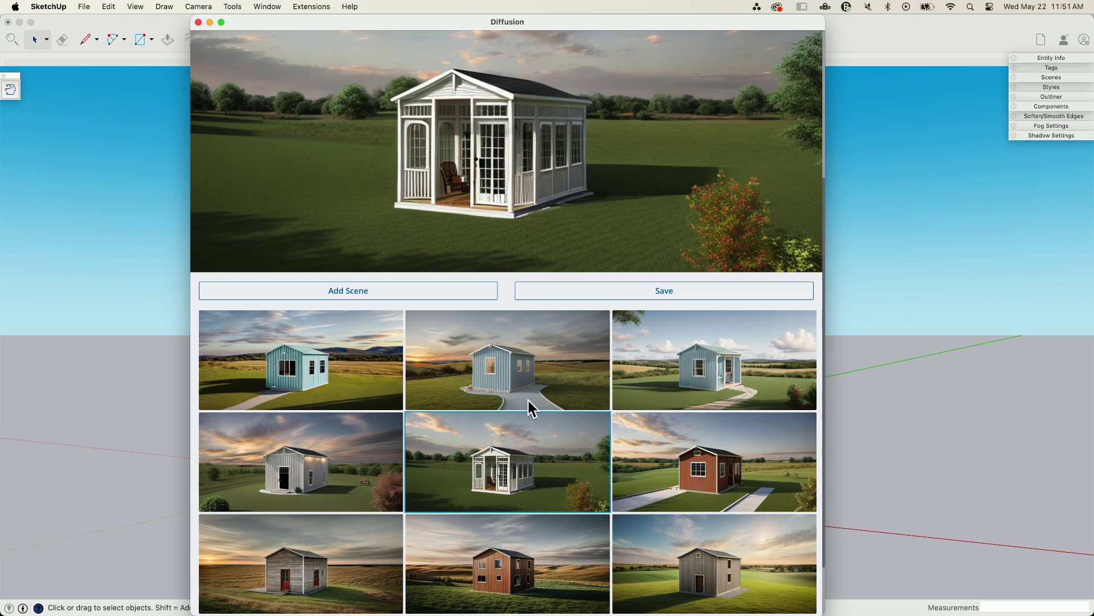
{"action": "left_click", "coordinate": [744, 341]}
{"action": "scroll", "coordinate": [485, 471], "scroll_direction": "up", "scroll_amount": 5}
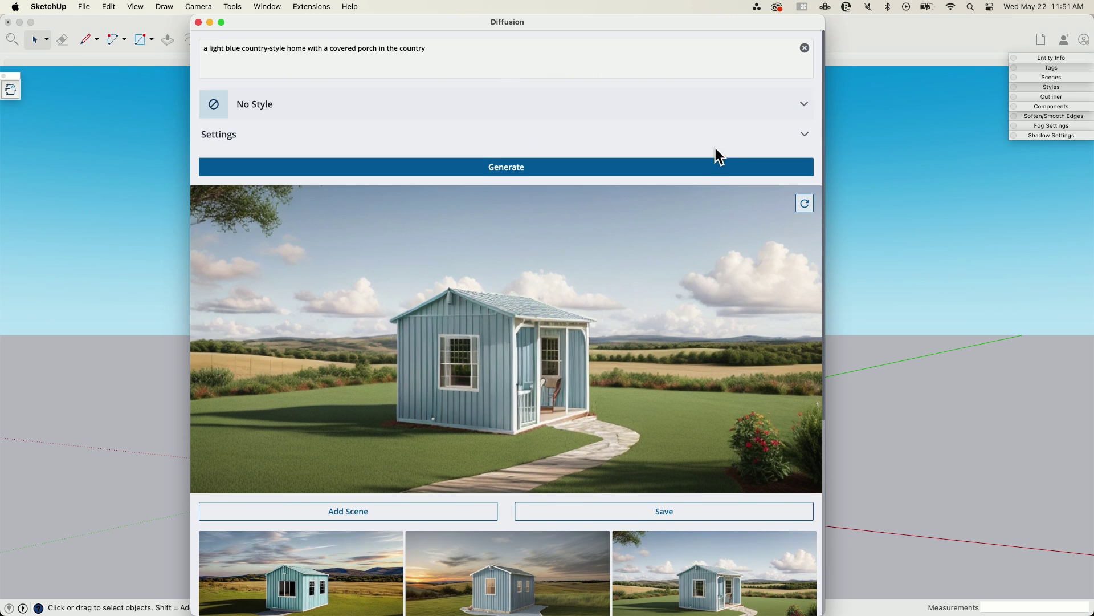
Step: Set Respect Model Geometry to 0.8 and Prompt Influence to 10, refresh the input view, and generate
{"action": "left_click", "coordinate": [805, 135]}
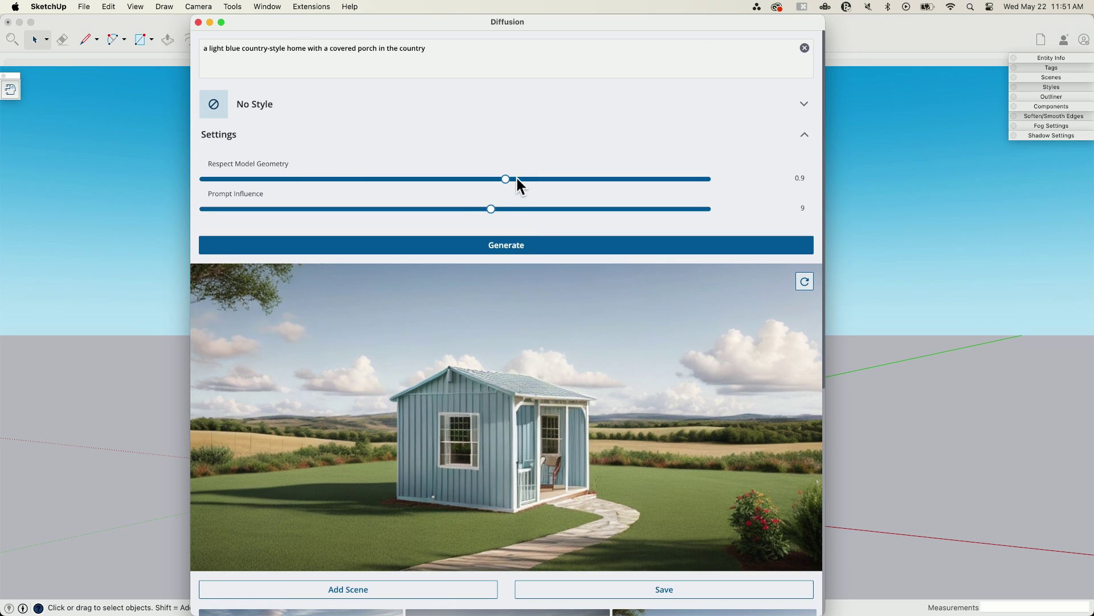
{"action": "left_click_drag", "start_coordinate": [507, 179], "coordinate": [472, 184]}
{"action": "left_click", "coordinate": [531, 209]}
{"action": "left_click", "coordinate": [805, 282]}
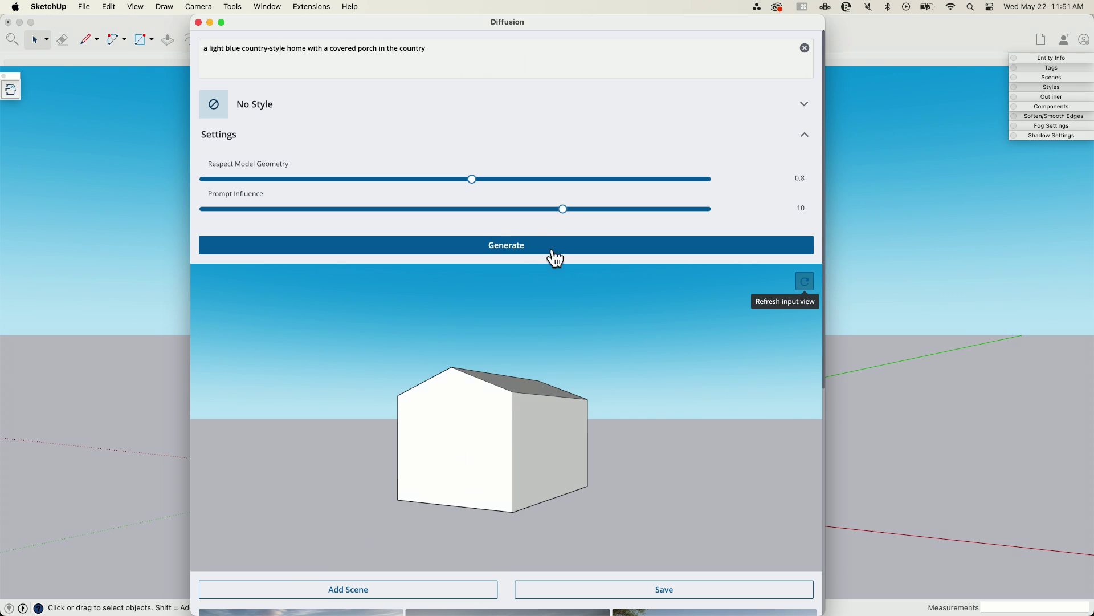
{"action": "left_click", "coordinate": [512, 245]}
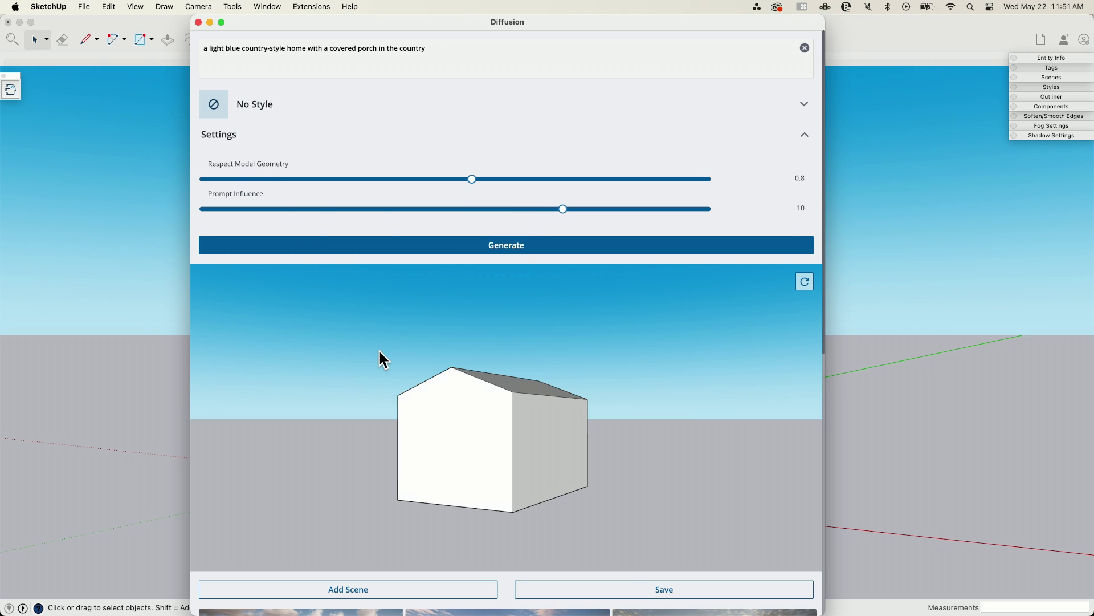
Step: Show the first new light-blue render large in the preview
{"action": "scroll", "coordinate": [383, 360], "scroll_direction": "down", "scroll_amount": 1}
{"action": "scroll", "coordinate": [385, 360], "scroll_direction": "down", "scroll_amount": 5}
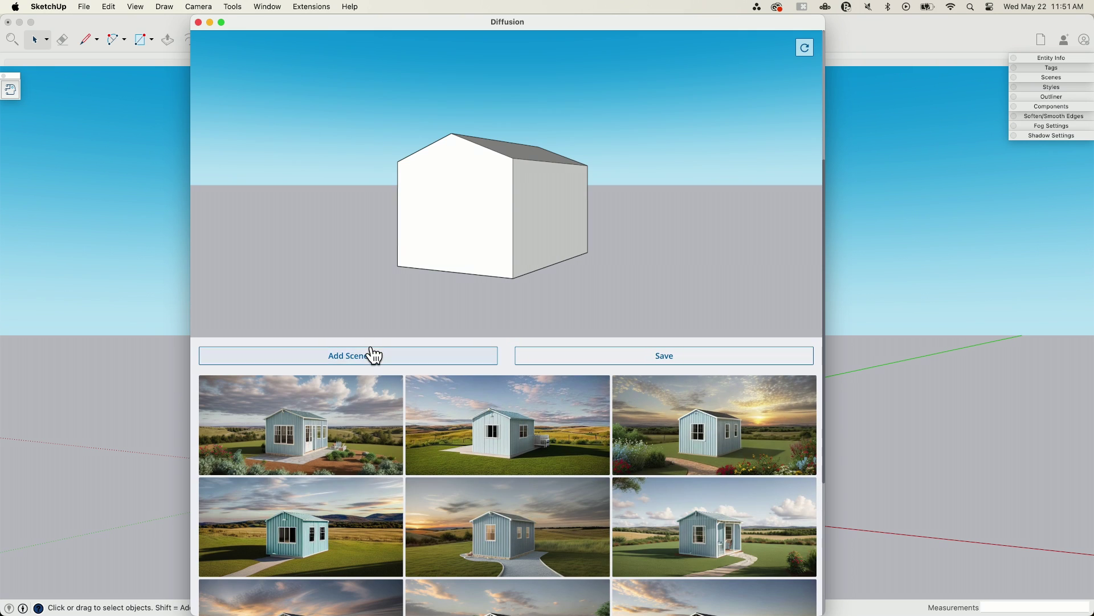
{"action": "left_click", "coordinate": [358, 413]}
Step: Lower Respect Model Geometry to 0.7, refresh the input view, and generate again
{"action": "scroll", "coordinate": [399, 268], "scroll_direction": "up", "scroll_amount": 1}
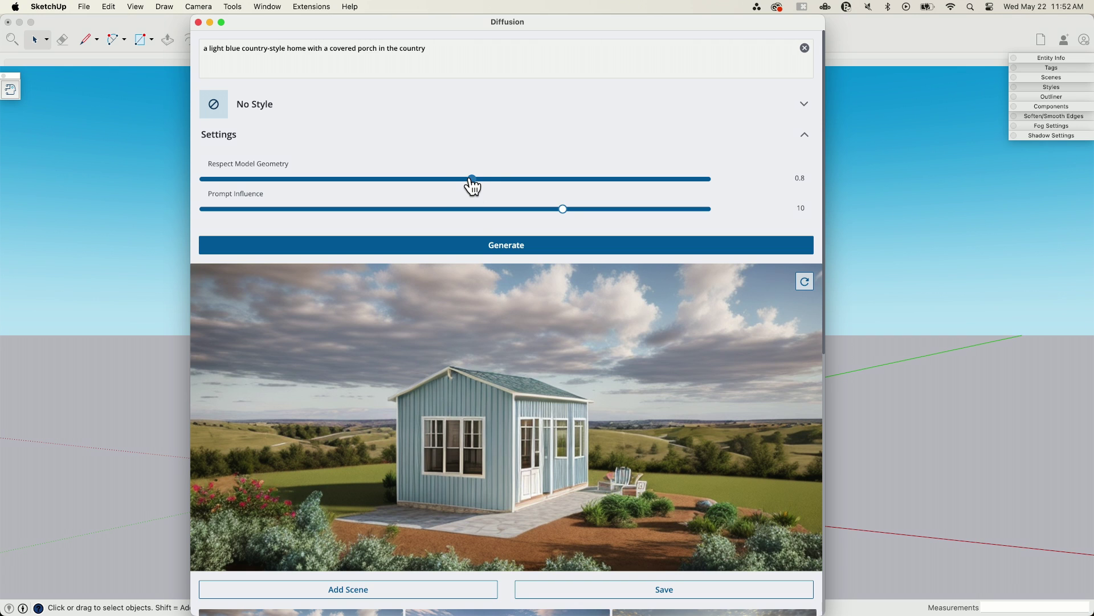
{"action": "left_click_drag", "start_coordinate": [472, 180], "coordinate": [443, 182]}
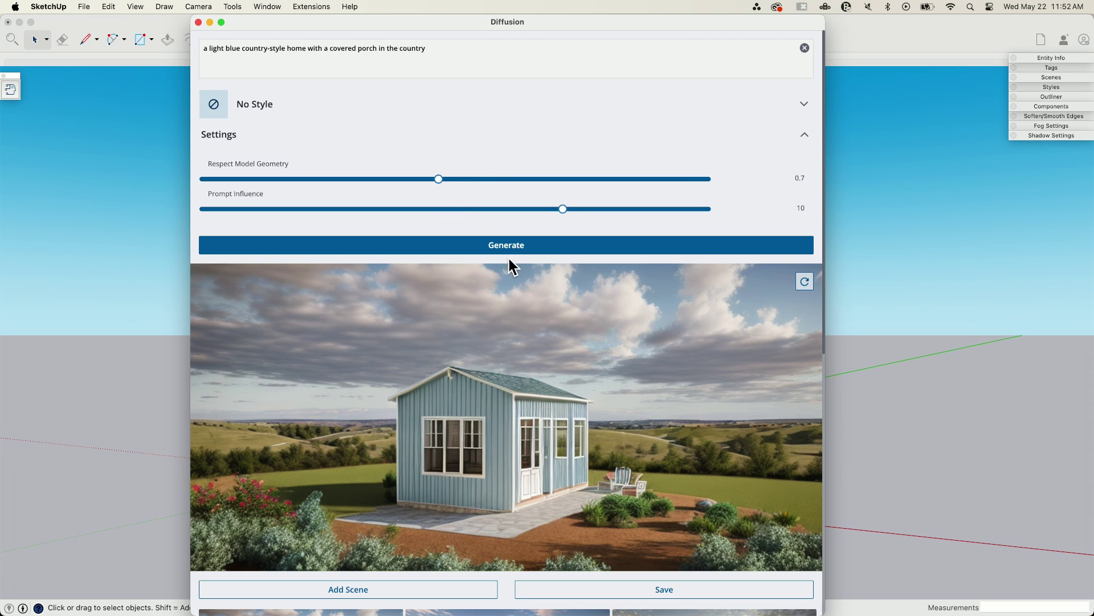
{"action": "left_click", "coordinate": [804, 282]}
{"action": "left_click", "coordinate": [565, 245]}
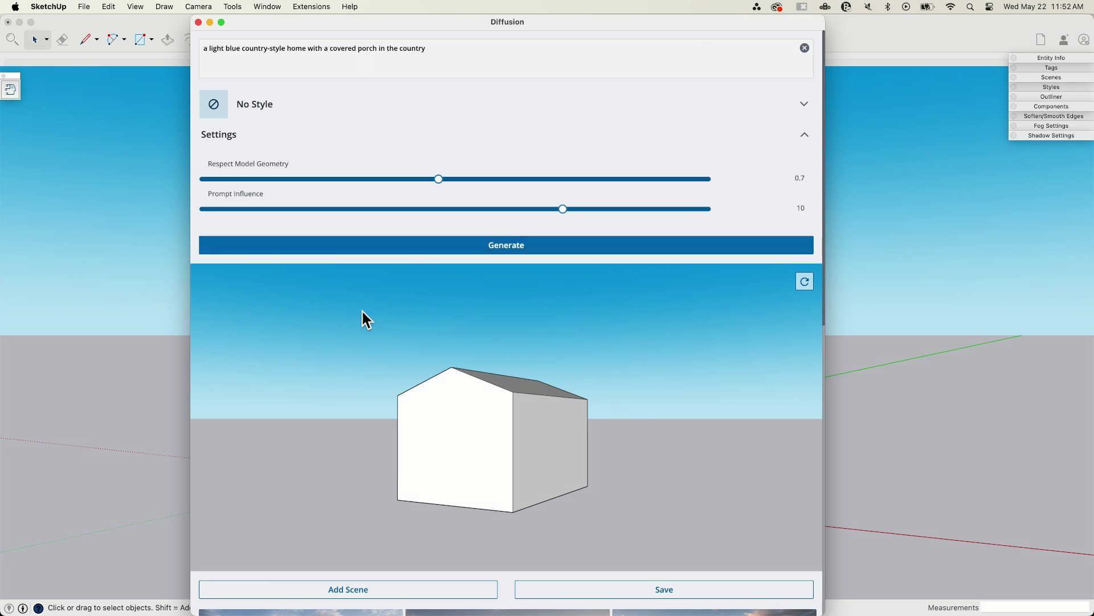
Step: Preview the middle and then the first of the newest renders
{"action": "scroll", "coordinate": [392, 372], "scroll_direction": "down", "scroll_amount": 3}
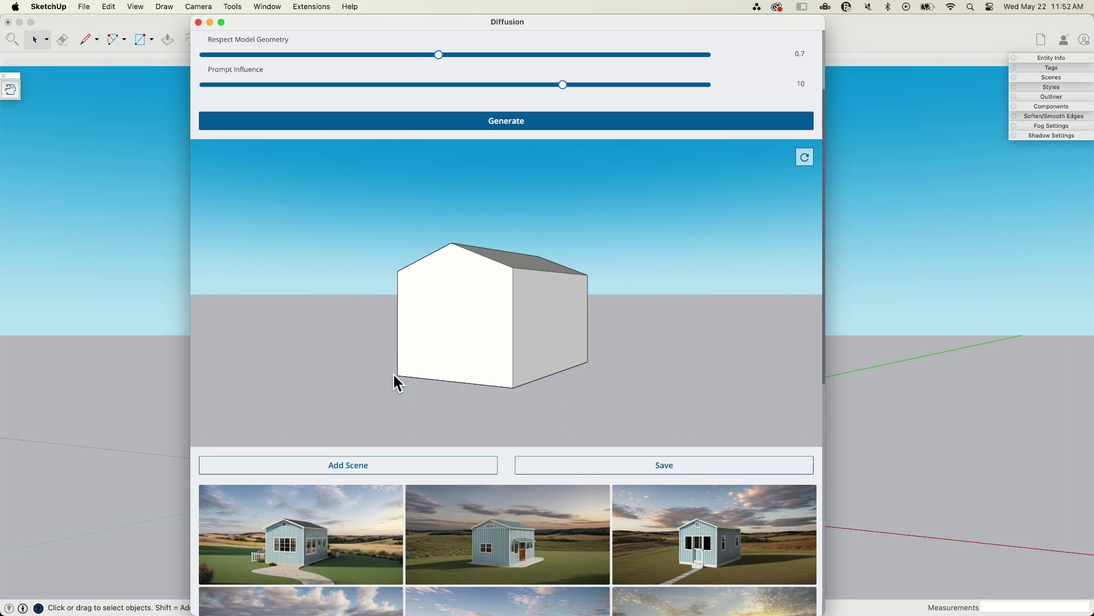
{"action": "left_click", "coordinate": [507, 544]}
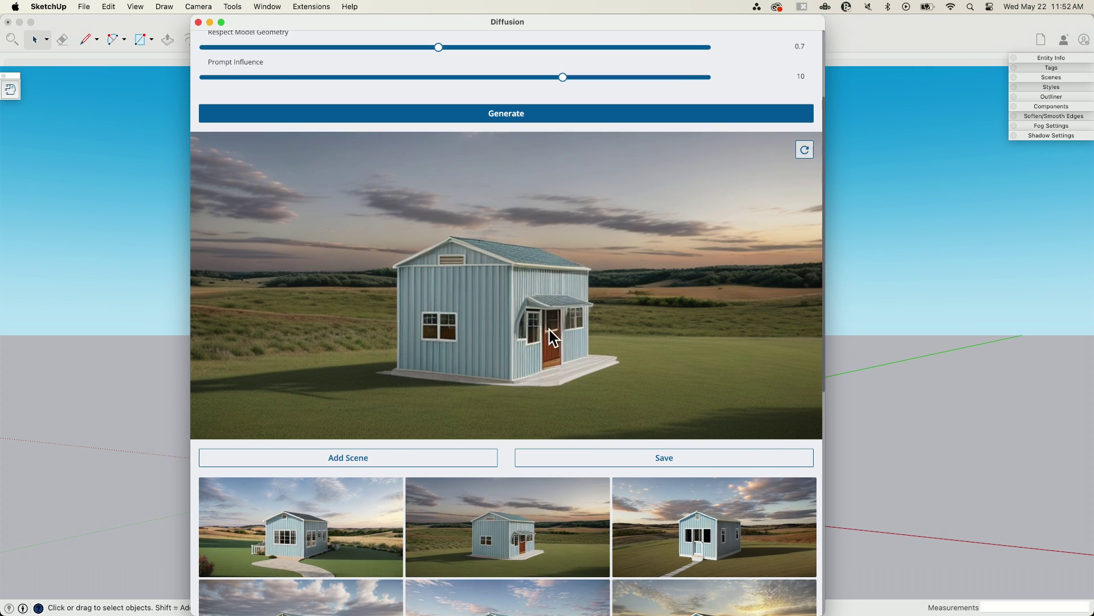
{"action": "left_click", "coordinate": [250, 563]}
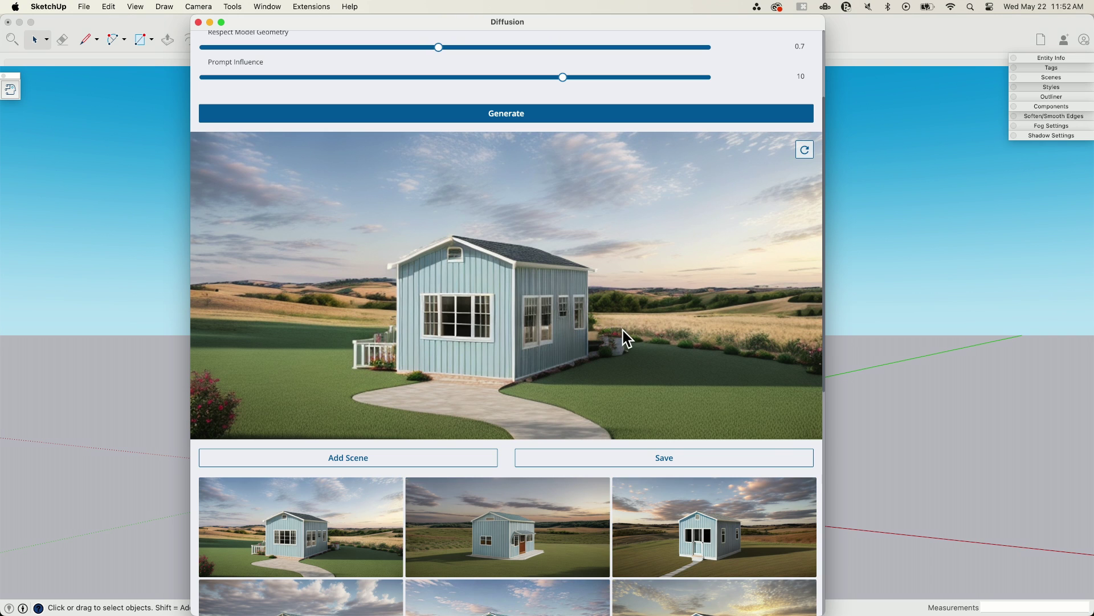
{"action": "scroll", "coordinate": [528, 391], "scroll_direction": "up", "scroll_amount": 3}
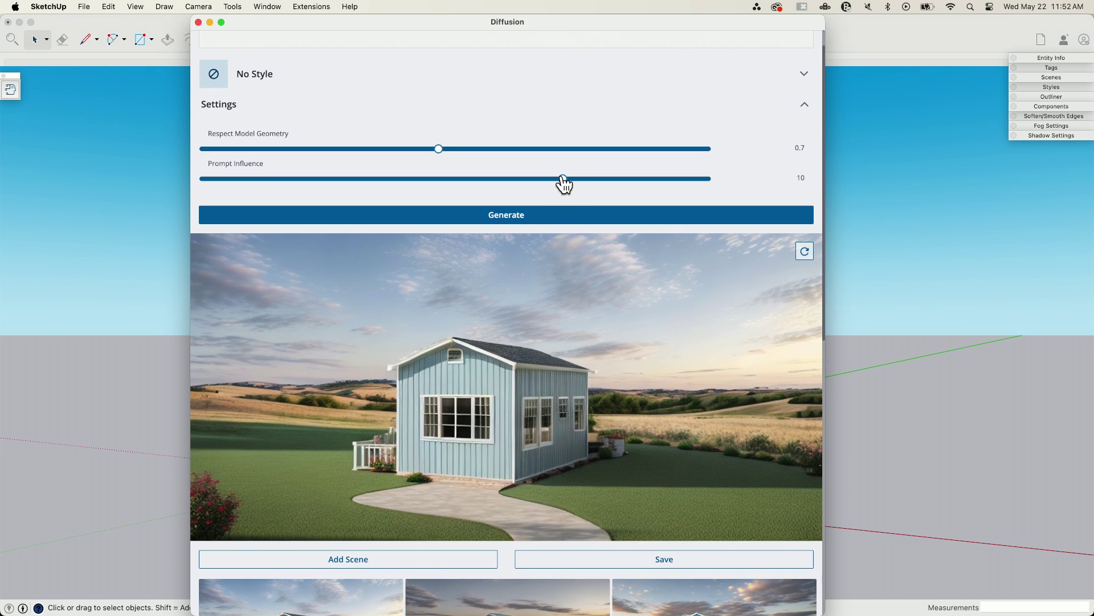
Step: Set Prompt Influence to 11 and Respect Model Geometry to 0.6, then generate
{"action": "left_click_drag", "start_coordinate": [585, 181], "coordinate": [610, 188]}
{"action": "left_click_drag", "start_coordinate": [439, 149], "coordinate": [420, 153]}
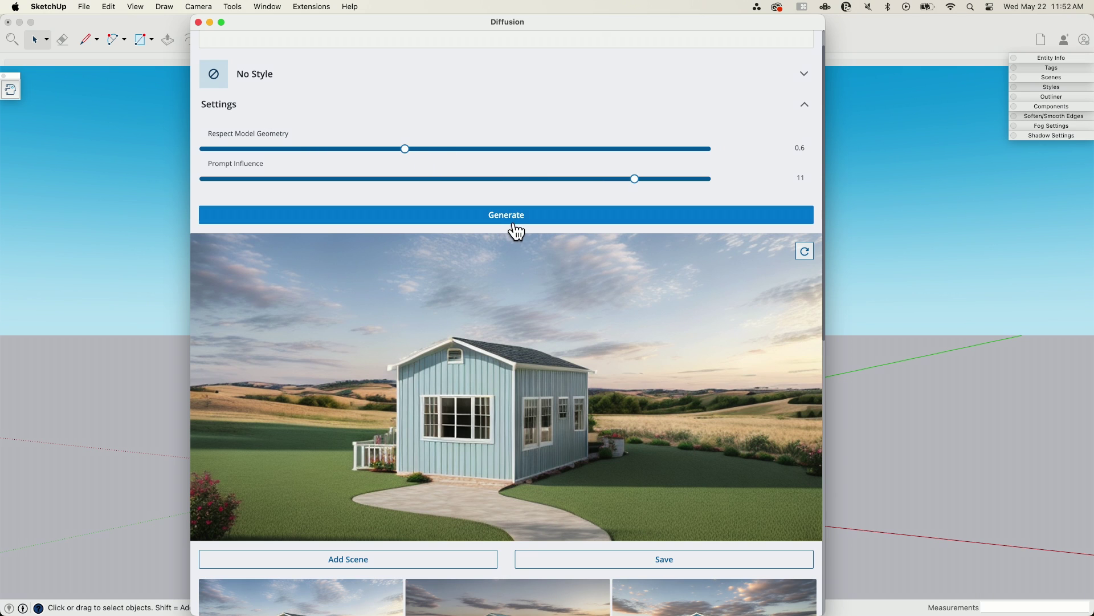
{"action": "left_click", "coordinate": [536, 220]}
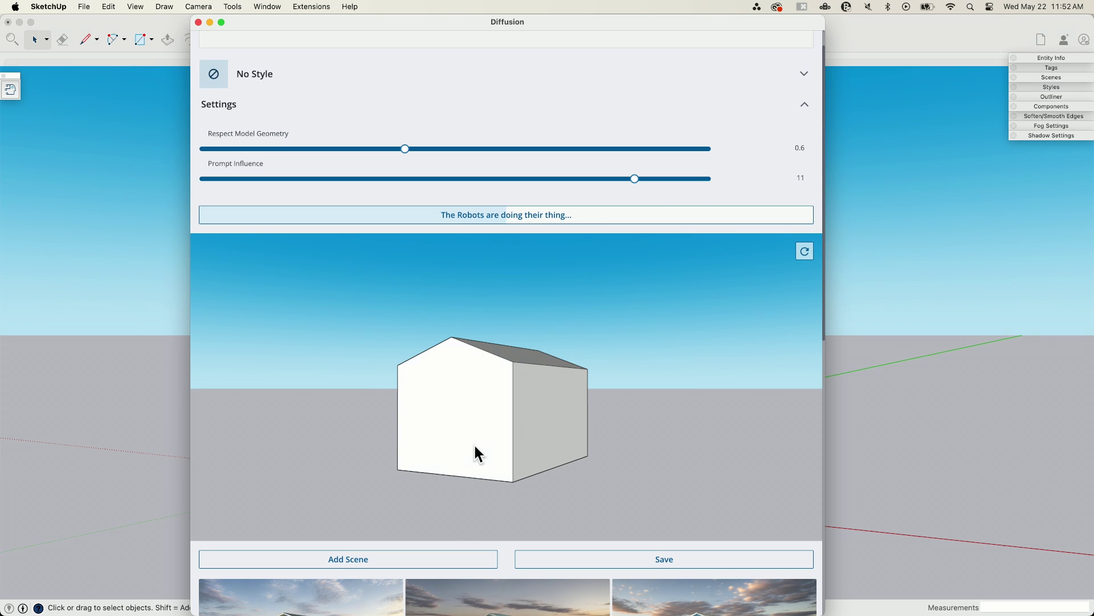
{"action": "scroll", "coordinate": [420, 295], "scroll_direction": "up", "scroll_amount": 2}
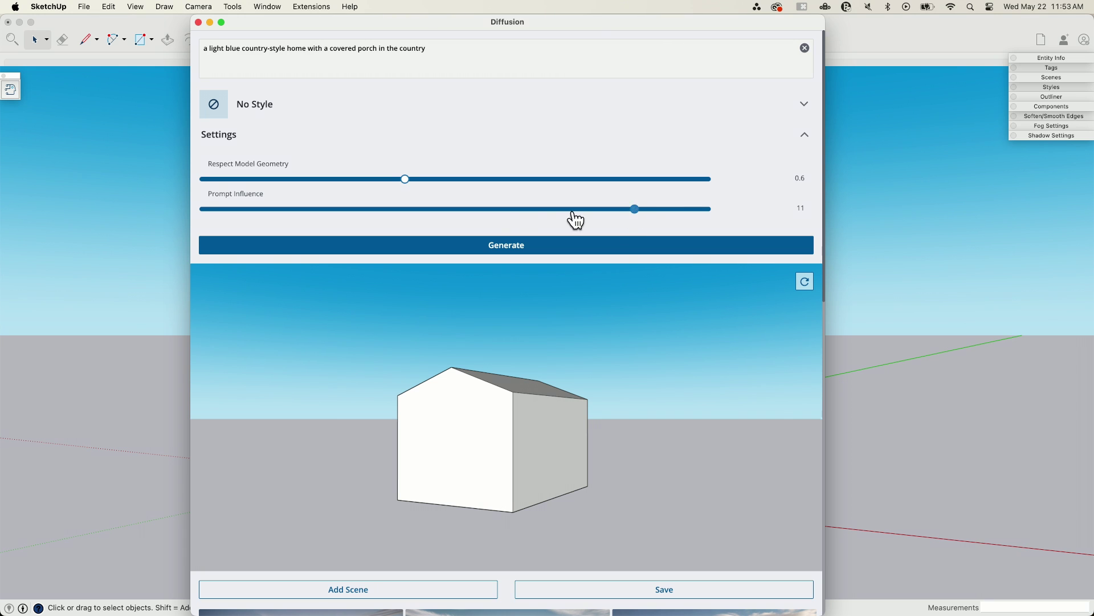
Step: Preview the three newest renders, from third to first
{"action": "scroll", "coordinate": [593, 380], "scroll_direction": "down", "scroll_amount": 5}
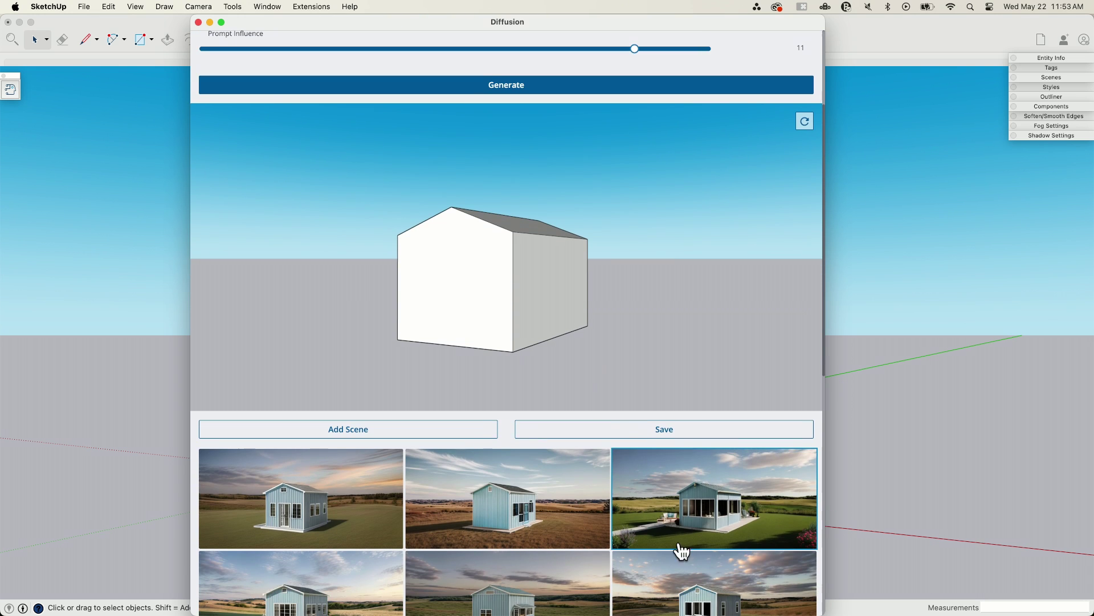
{"action": "left_click", "coordinate": [710, 523]}
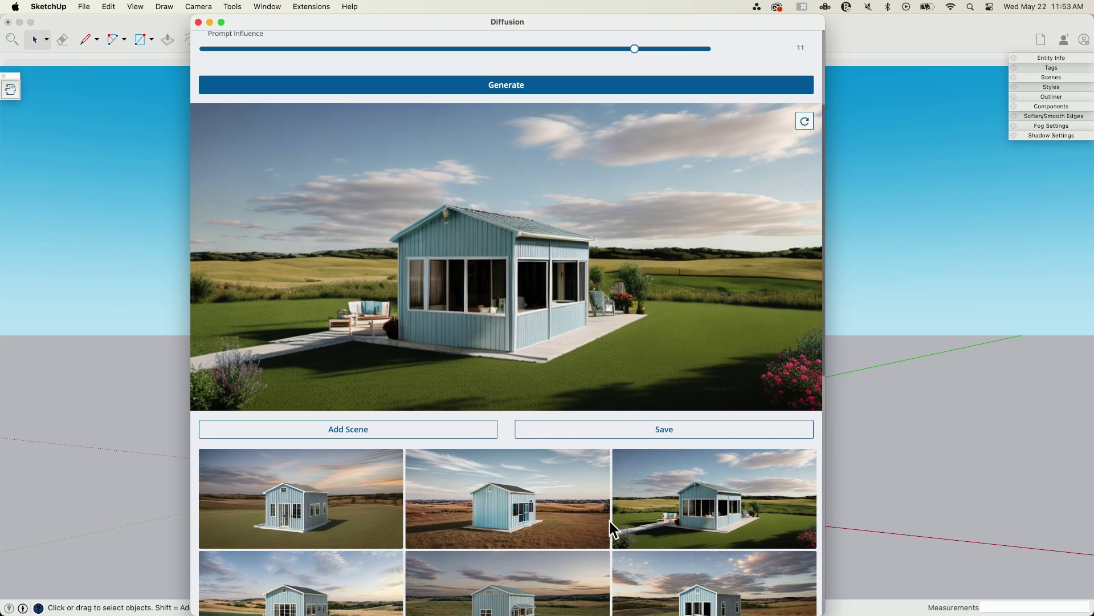
{"action": "left_click", "coordinate": [574, 506]}
{"action": "left_click", "coordinate": [351, 513]}
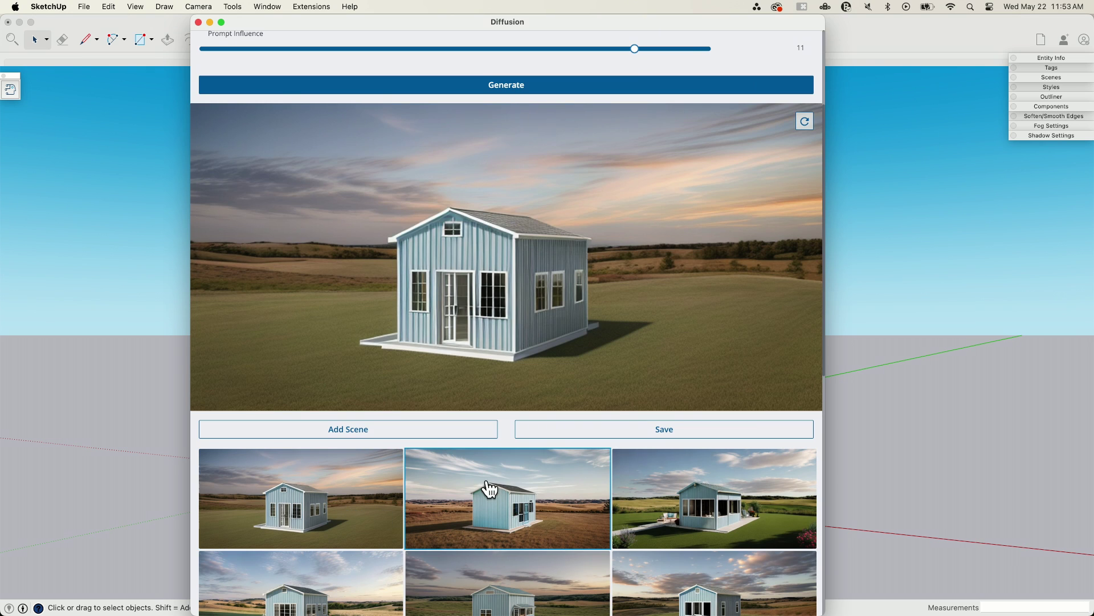
{"action": "scroll", "coordinate": [465, 362], "scroll_direction": "up", "scroll_amount": 1}
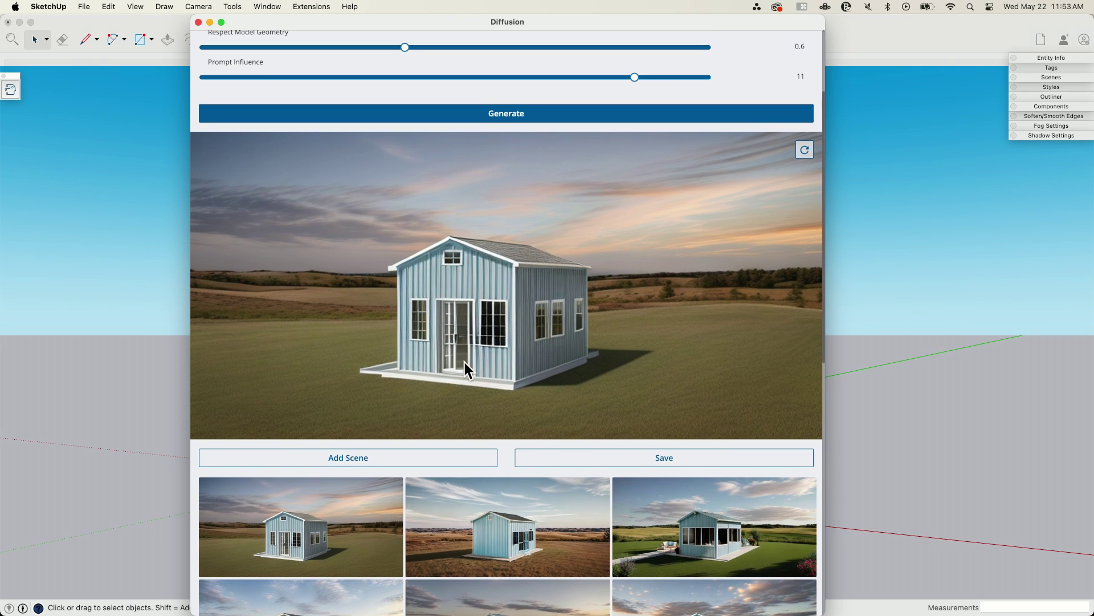
Step: Compare earlier renders, ending on the sunset shed with flowers and a brick path
{"action": "scroll", "coordinate": [478, 387], "scroll_direction": "down", "scroll_amount": 6}
{"action": "left_click", "coordinate": [534, 346]}
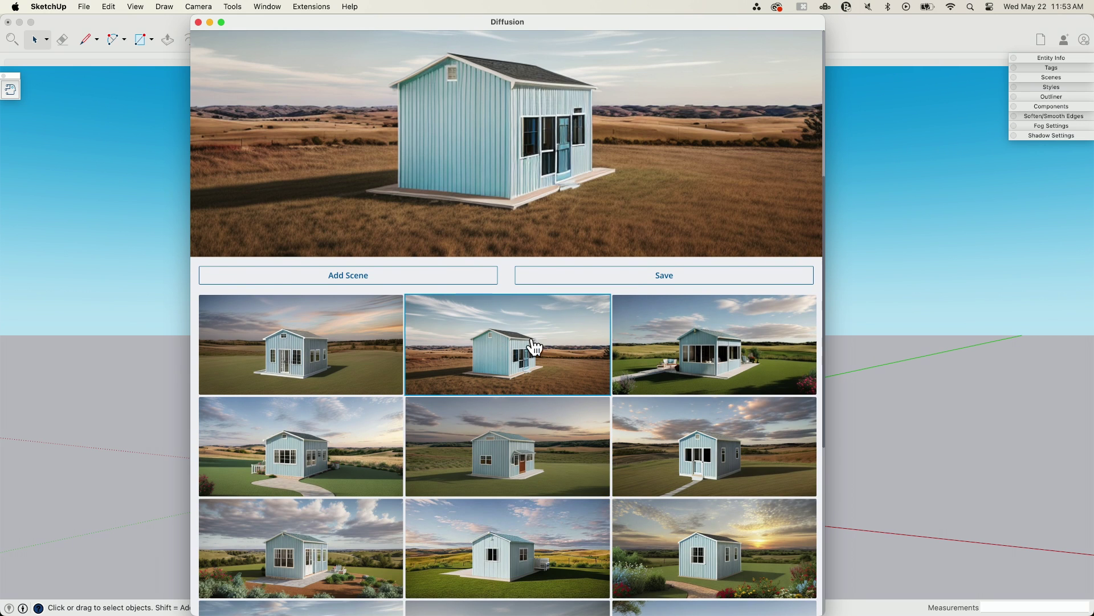
{"action": "left_click", "coordinate": [703, 452]}
{"action": "left_click", "coordinate": [307, 556]}
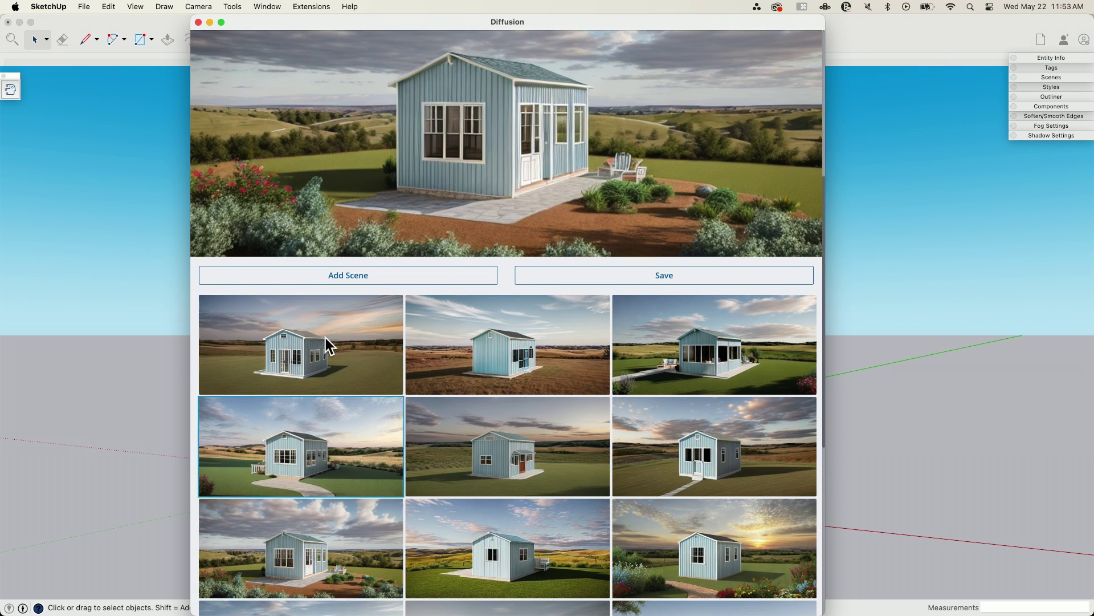
{"action": "left_click", "coordinate": [670, 561]}
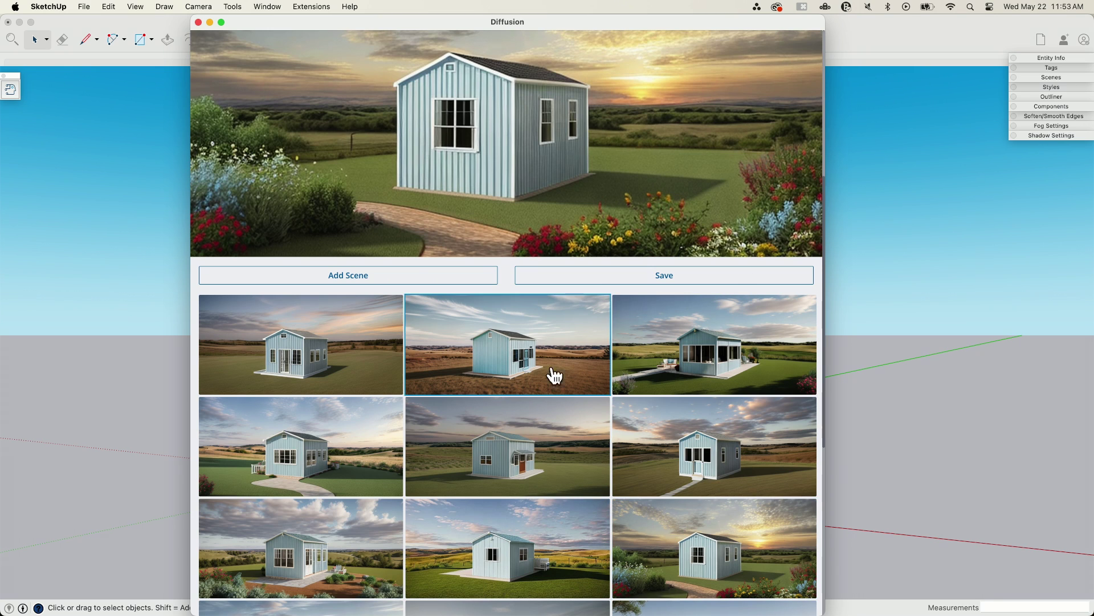
{"action": "scroll", "coordinate": [513, 410], "scroll_direction": "up", "scroll_amount": 1}
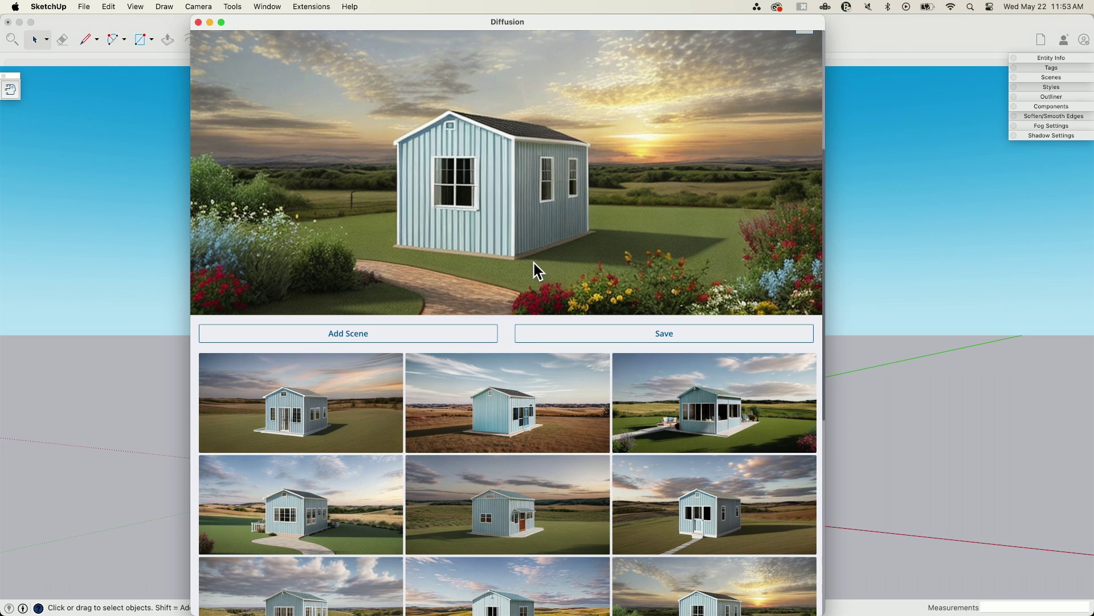
{"action": "scroll", "coordinate": [535, 398], "scroll_direction": "up", "scroll_amount": 4}
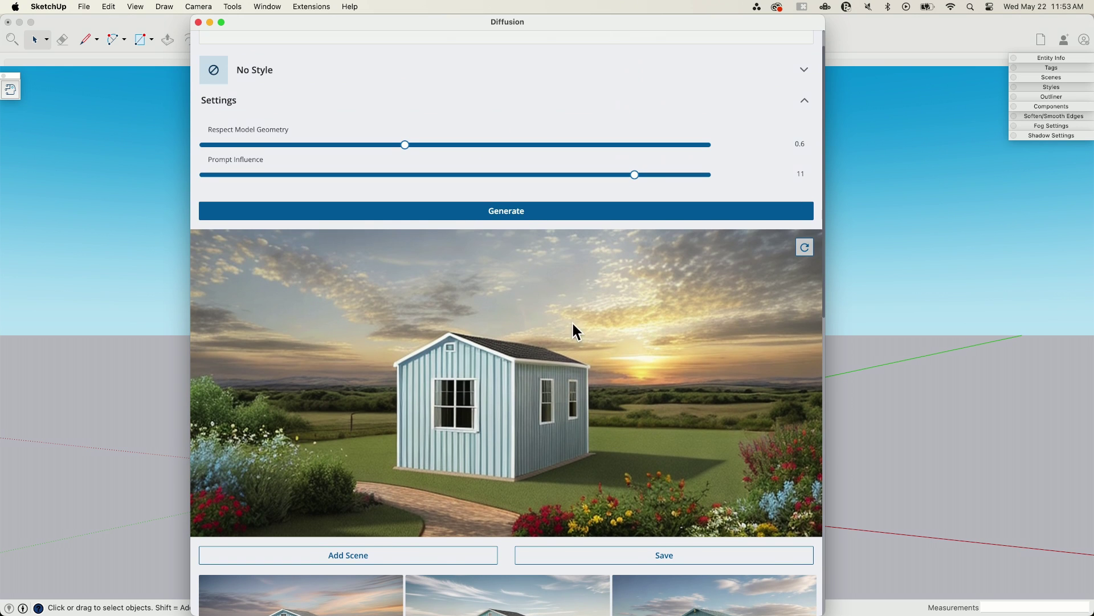
Step: Replace 'in the country' with 'with a beautiful grassy yard and mountains in the distance', then regenerate
{"action": "scroll", "coordinate": [536, 404], "scroll_direction": "up", "scroll_amount": 1}
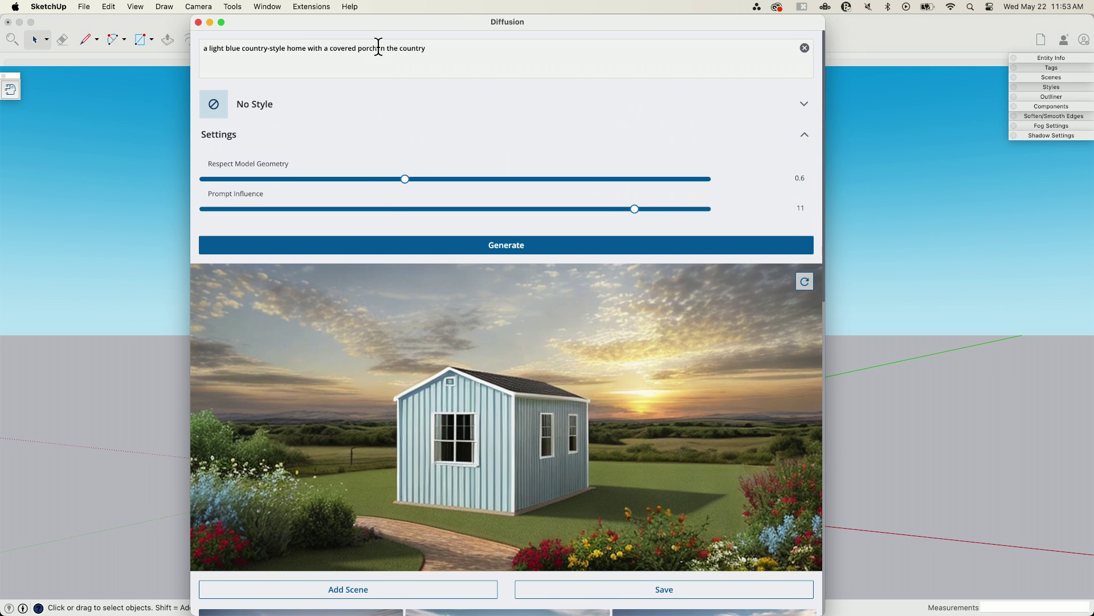
{"action": "left_click_drag", "start_coordinate": [379, 48], "coordinate": [456, 50]}
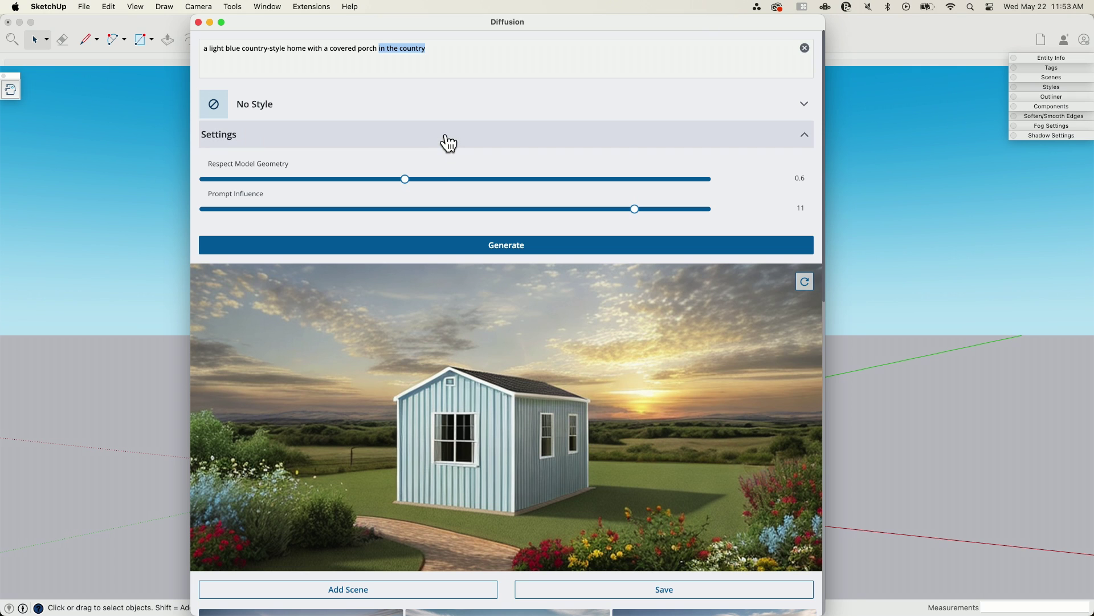
{"action": "type", "text": "with a beautiful grassy yard"}
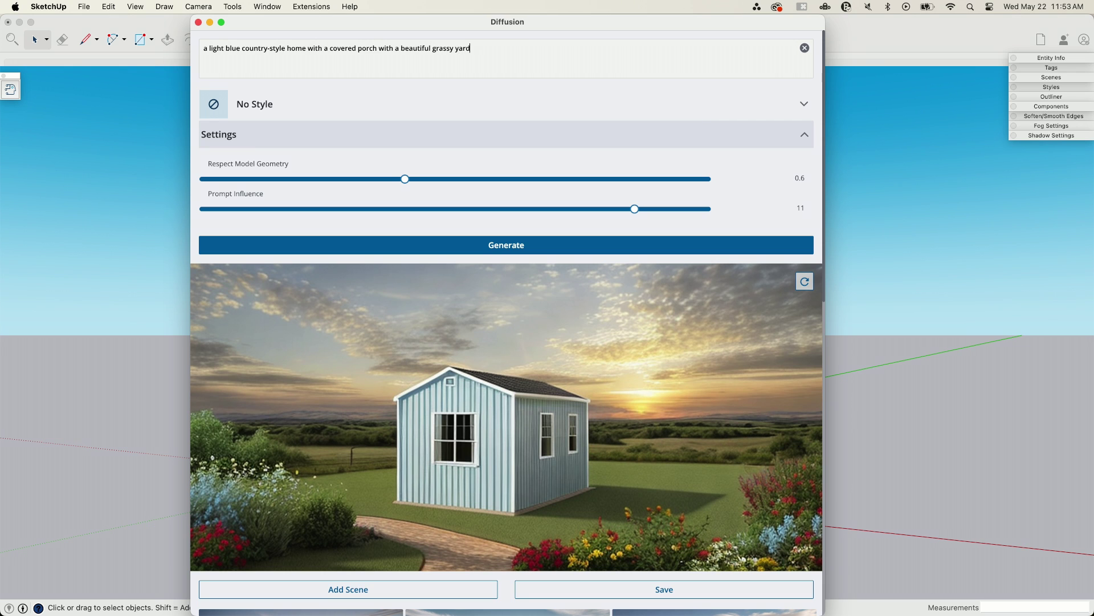
{"action": "type", "text": " and mountains in the distance"}
{"action": "left_click", "coordinate": [805, 282]}
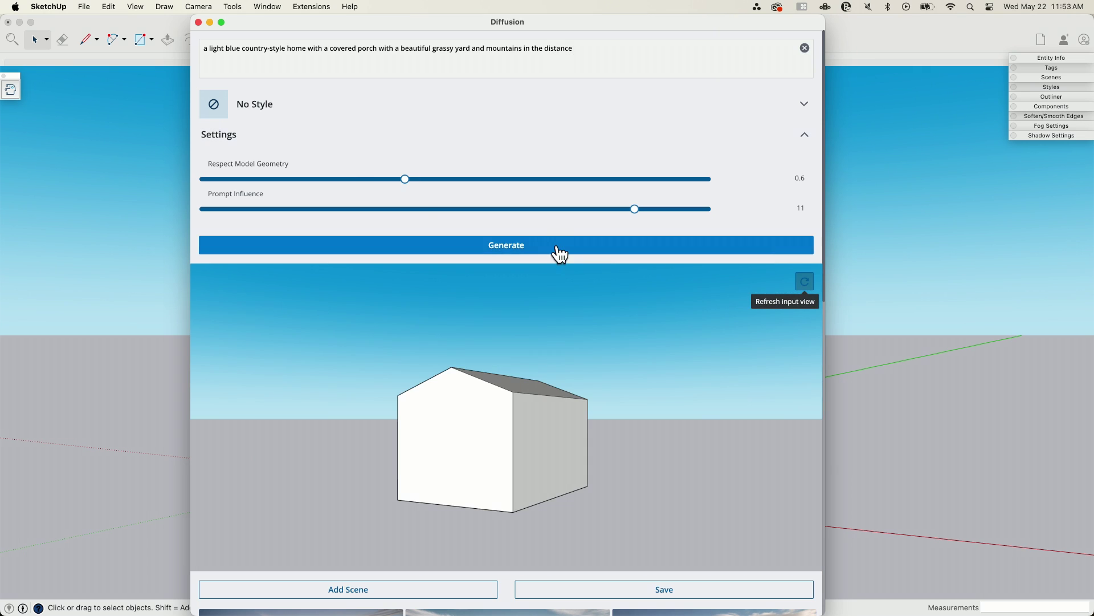
{"action": "left_click", "coordinate": [556, 251]}
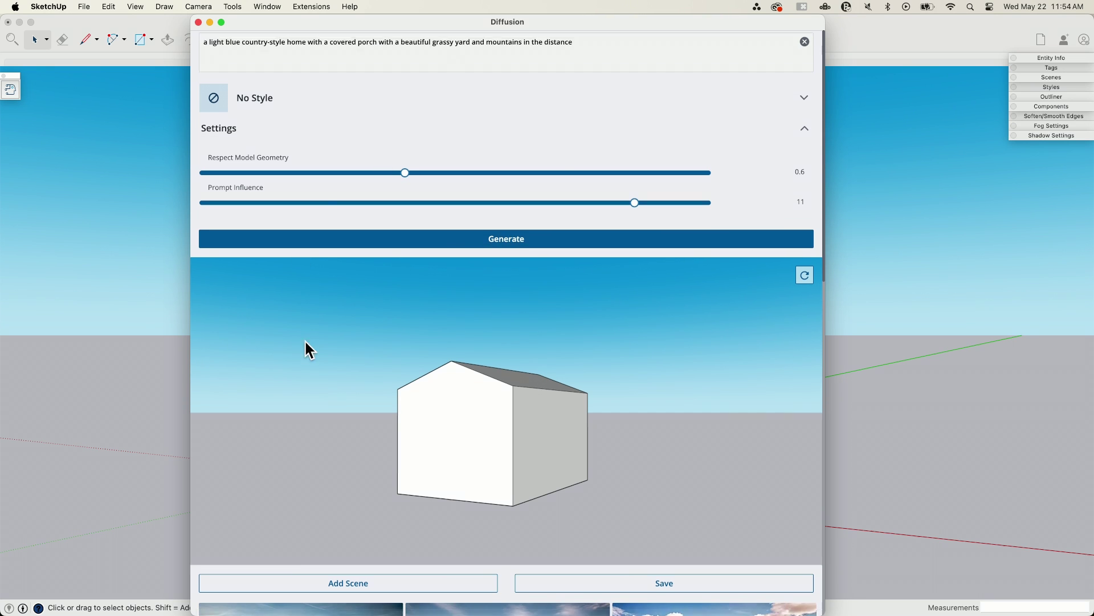
Step: Preview the new mountain renders: the dark-blue house, the purple-mountain scene and the red barn
{"action": "scroll", "coordinate": [310, 327], "scroll_direction": "down", "scroll_amount": 5}
{"action": "left_click", "coordinate": [334, 444]}
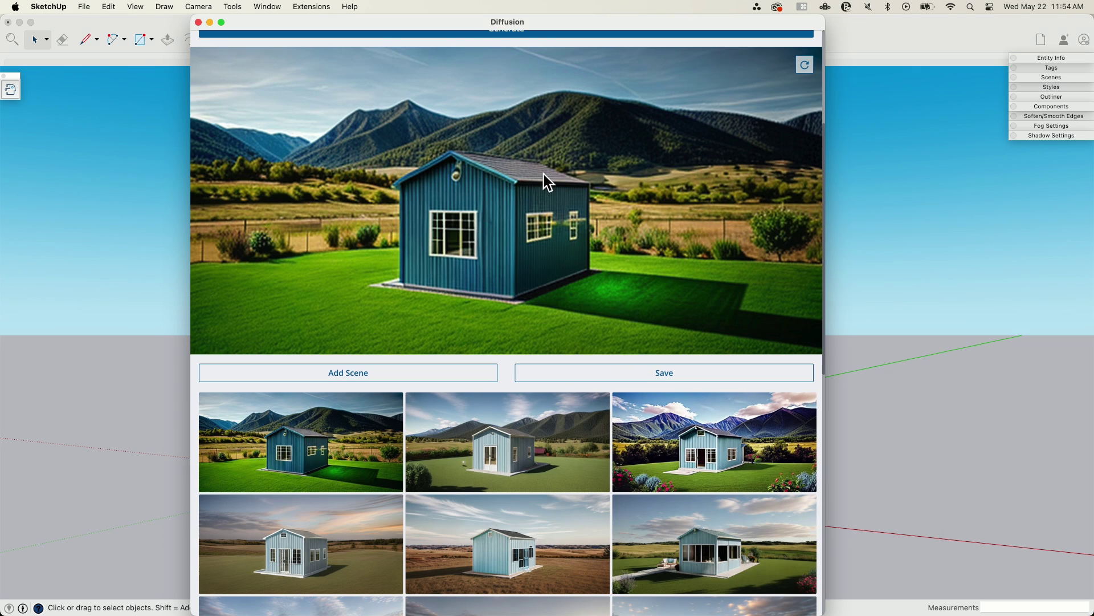
{"action": "left_click", "coordinate": [490, 481]}
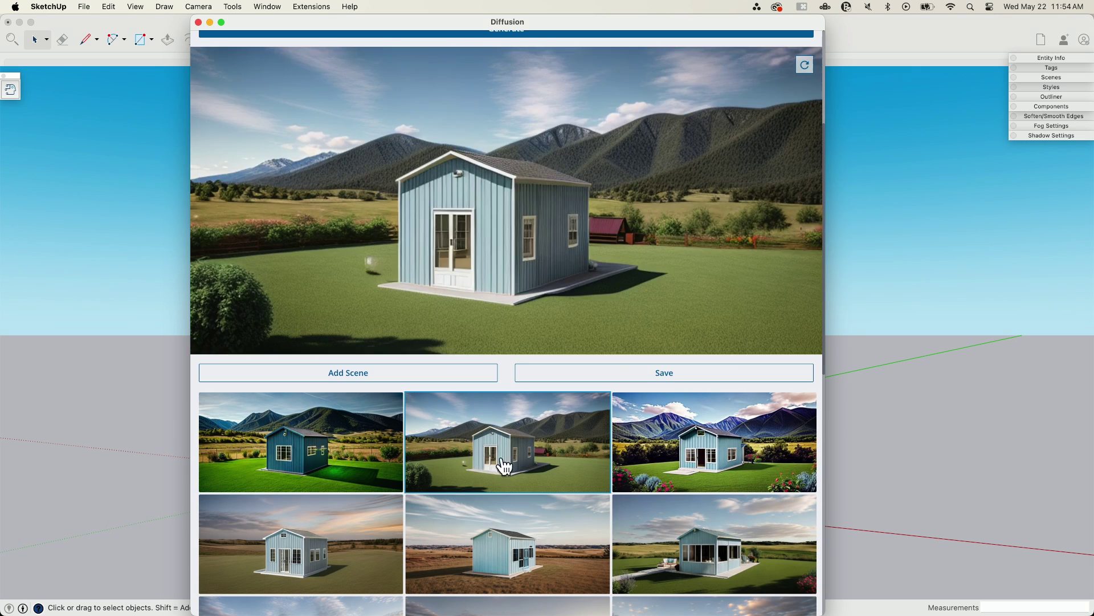
{"action": "left_click", "coordinate": [682, 459]}
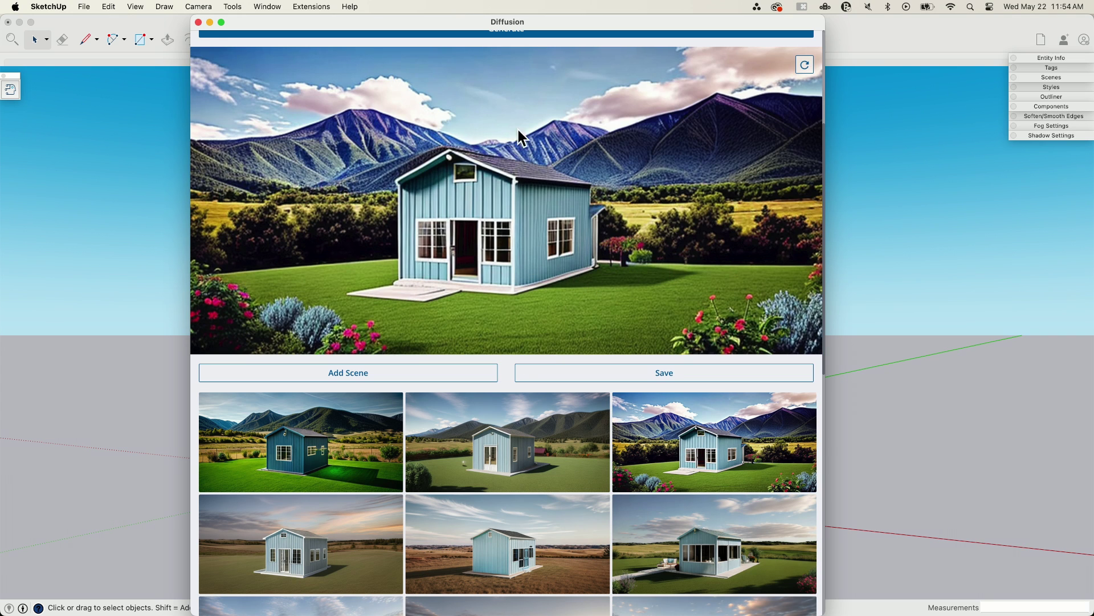
{"action": "left_click", "coordinate": [542, 466]}
{"action": "scroll", "coordinate": [350, 215], "scroll_direction": "up", "scroll_amount": 1}
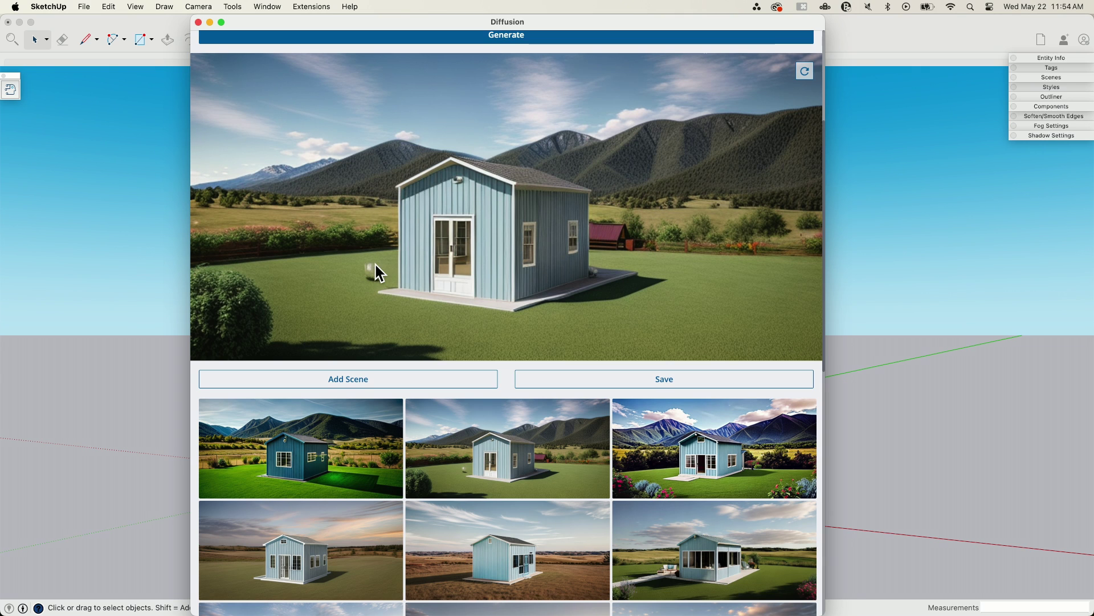
{"action": "scroll", "coordinate": [375, 265], "scroll_direction": "up", "scroll_amount": 5}
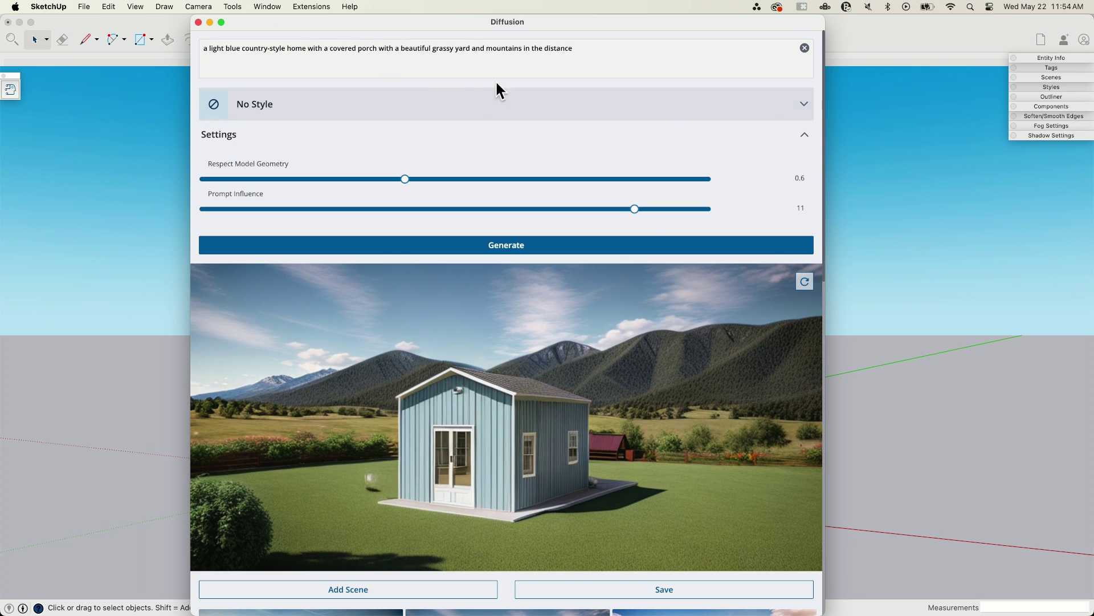
Step: Display the light-blue house with flowers beneath purple mountains in the large preview
{"action": "scroll", "coordinate": [346, 332], "scroll_direction": "down", "scroll_amount": 5}
{"action": "left_click", "coordinate": [335, 477]}
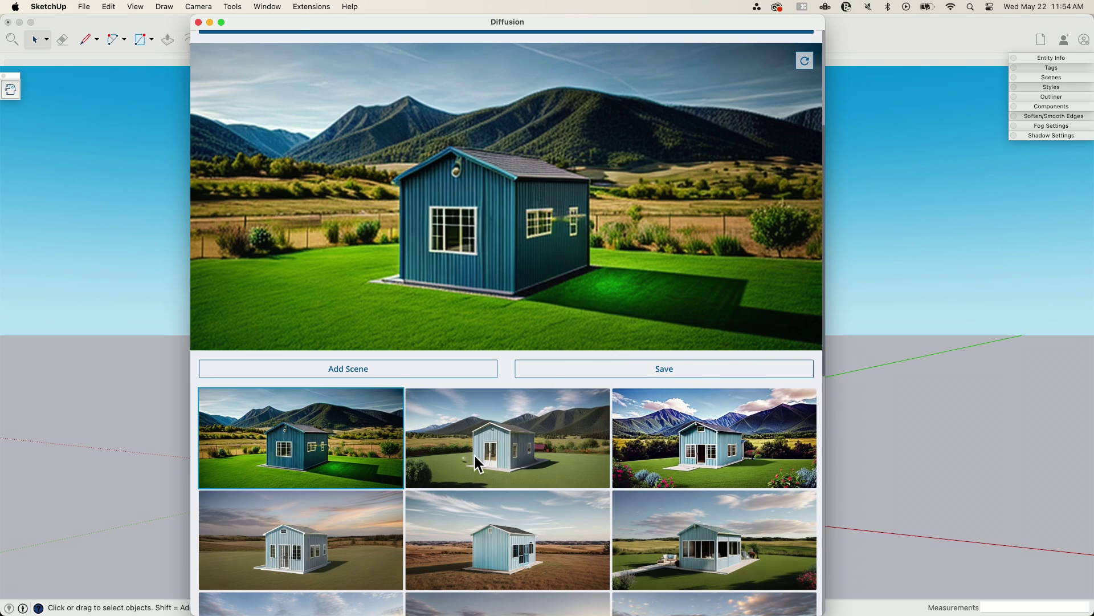
{"action": "left_click", "coordinate": [684, 450]}
{"action": "scroll", "coordinate": [520, 435], "scroll_direction": "up", "scroll_amount": 3}
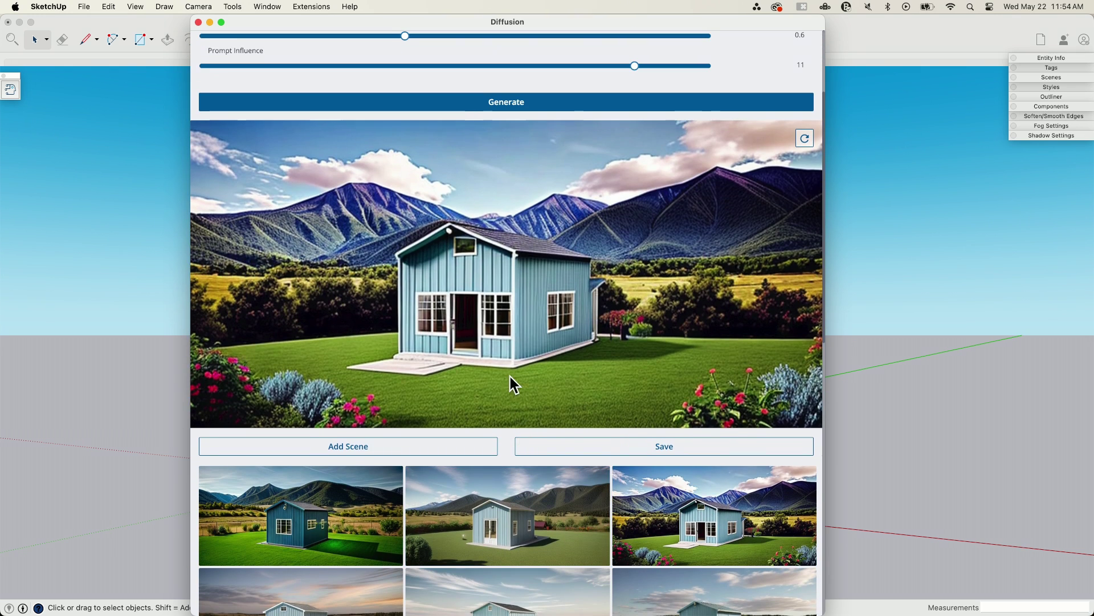
{"action": "scroll", "coordinate": [509, 376], "scroll_direction": "up", "scroll_amount": 3}
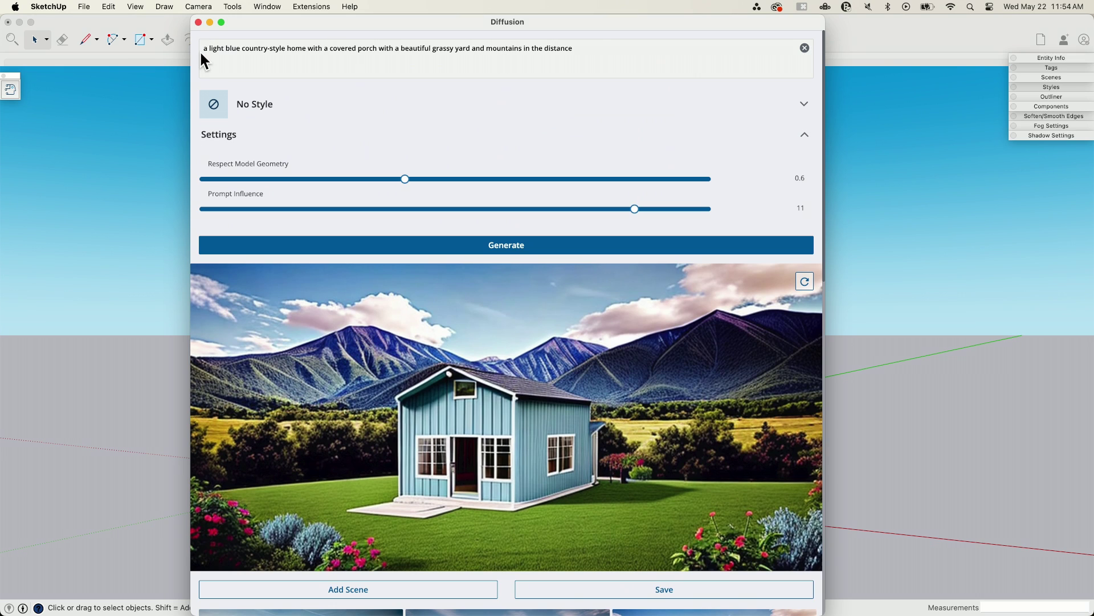
Step: Append 'at sunset on a crisp fall day' to the prompt and generate renders from the refreshed input view
{"action": "left_click_drag", "start_coordinate": [202, 51], "coordinate": [582, 49]}
{"action": "left_click", "coordinate": [404, 45]}
{"action": "left_click", "coordinate": [583, 49]}
{"action": "type", "text": "at sunset on a crisp fall day"}
{"action": "left_click", "coordinate": [805, 285]}
{"action": "left_click", "coordinate": [543, 250]}
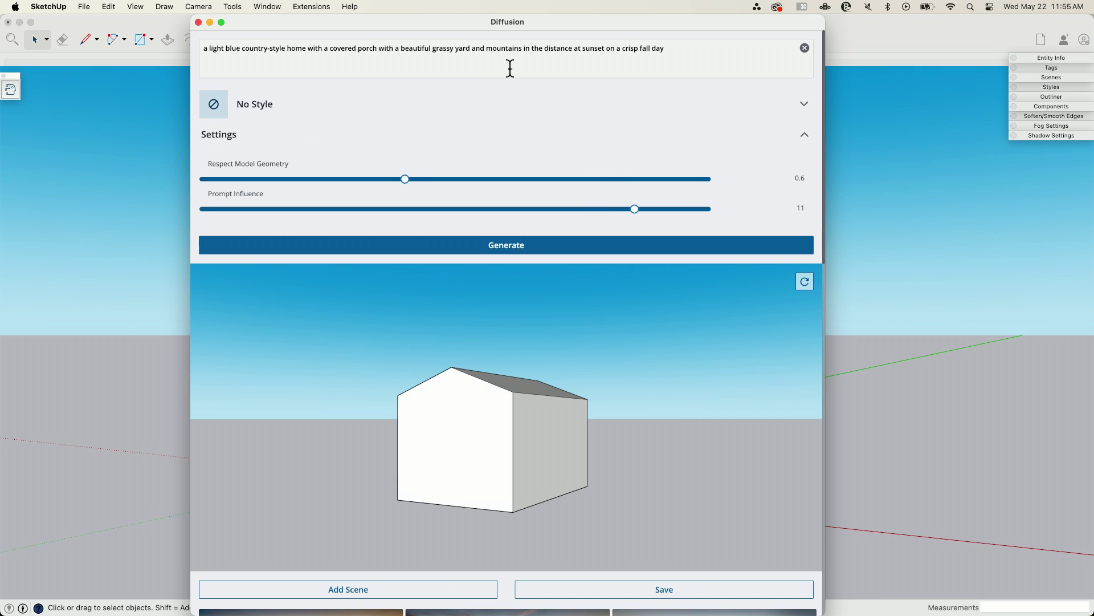
Step: Preview the first three fall-sunset renders, ending on the light-blue house with a red door, and browse the gallery
{"action": "scroll", "coordinate": [550, 277], "scroll_direction": "down", "scroll_amount": 3}
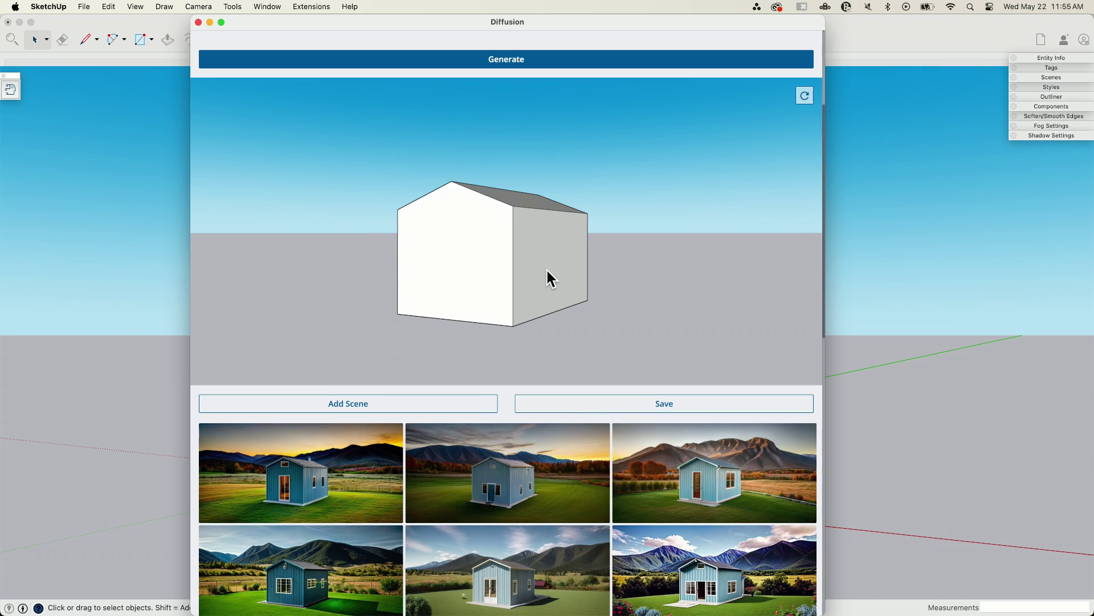
{"action": "left_click", "coordinate": [319, 490]}
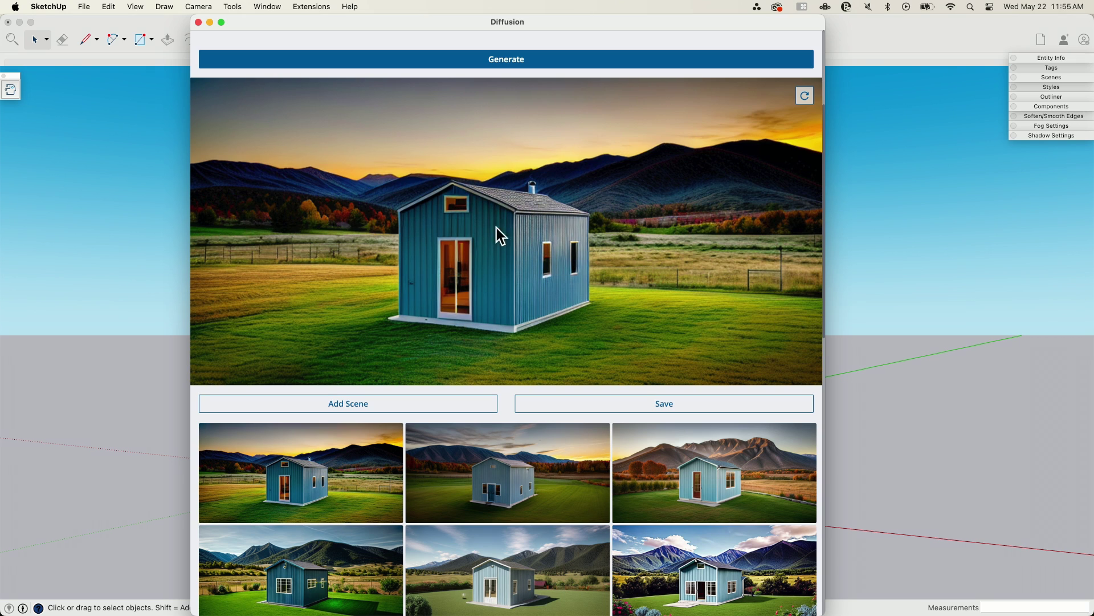
{"action": "left_click", "coordinate": [545, 490]}
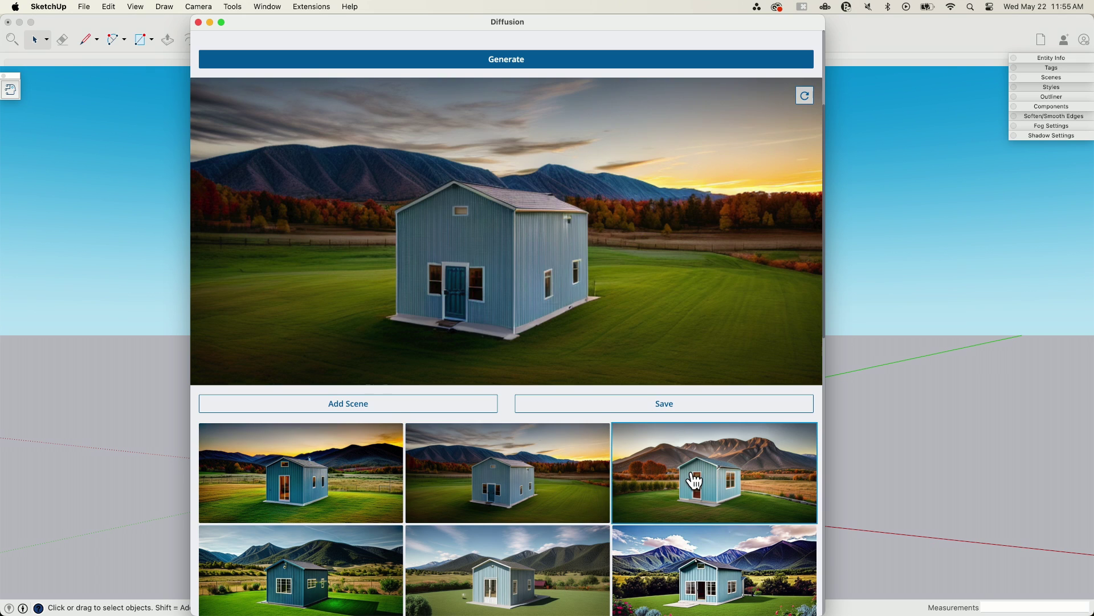
{"action": "left_click", "coordinate": [670, 484]}
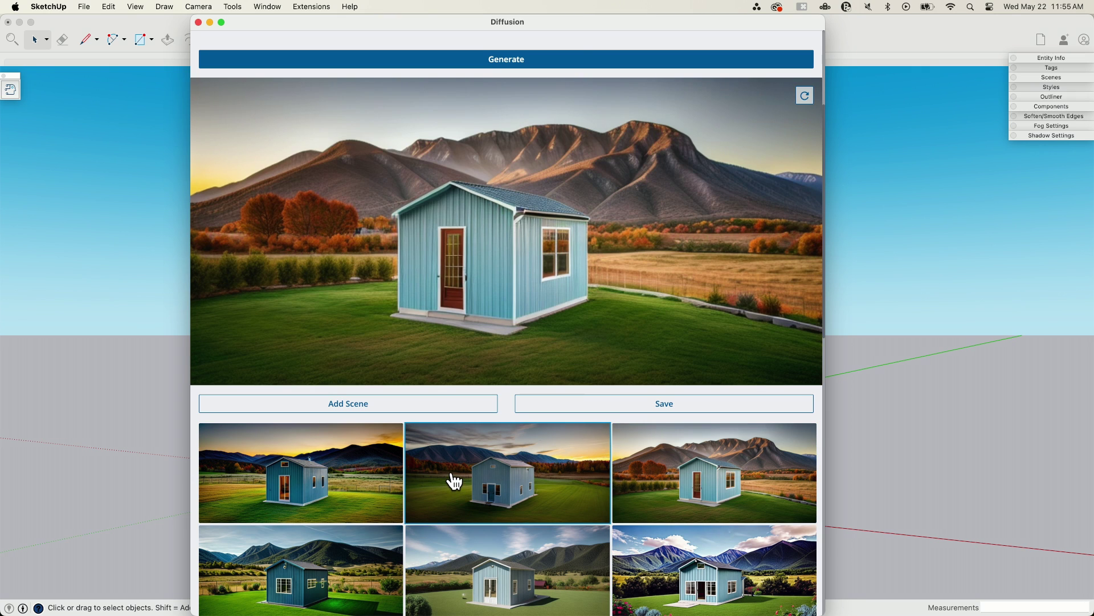
{"action": "scroll", "coordinate": [454, 482], "scroll_direction": "down", "scroll_amount": 10}
{"action": "scroll", "coordinate": [455, 481], "scroll_direction": "down", "scroll_amount": 2}
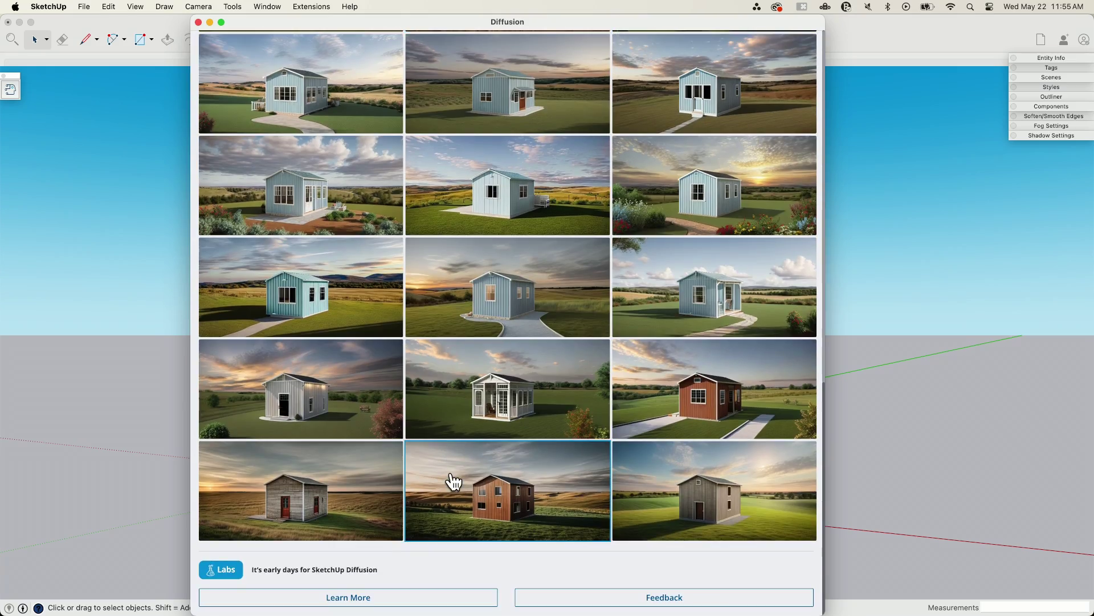
{"action": "scroll", "coordinate": [454, 482], "scroll_direction": "up", "scroll_amount": 12}
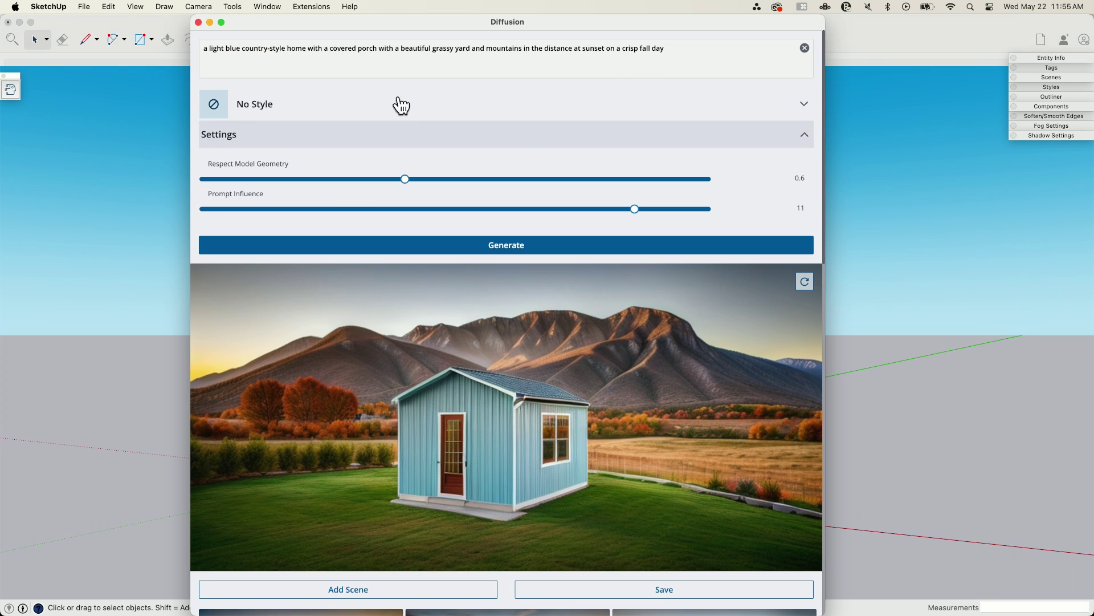
Step: Add 'large' to the prompt and generate a fresh batch from the refreshed input view
{"action": "type", "text": "large"}
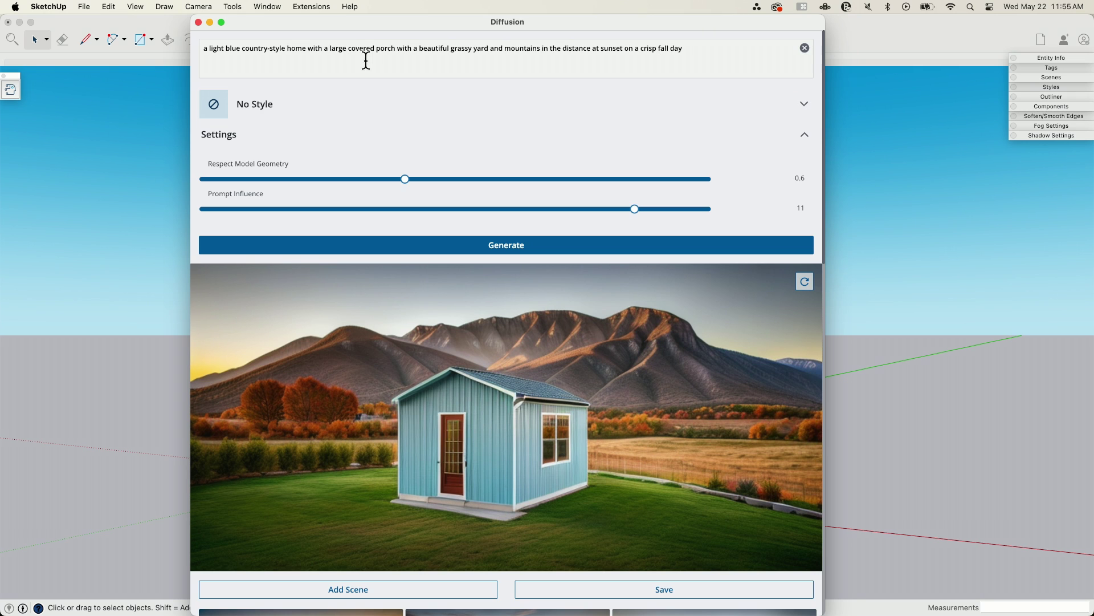
{"action": "left_click", "coordinate": [805, 281]}
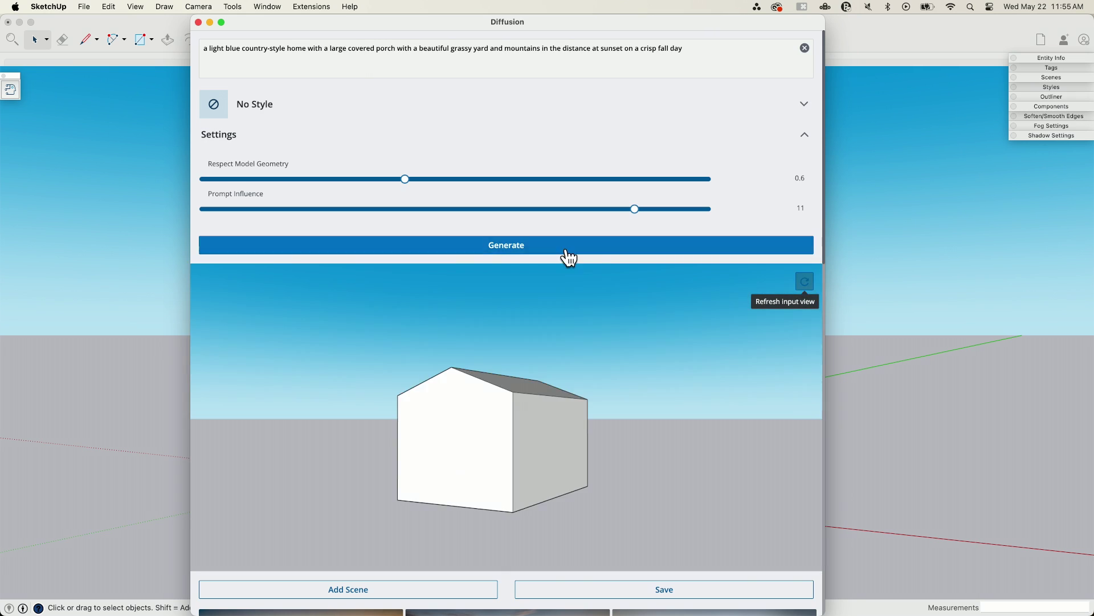
{"action": "left_click", "coordinate": [516, 245]}
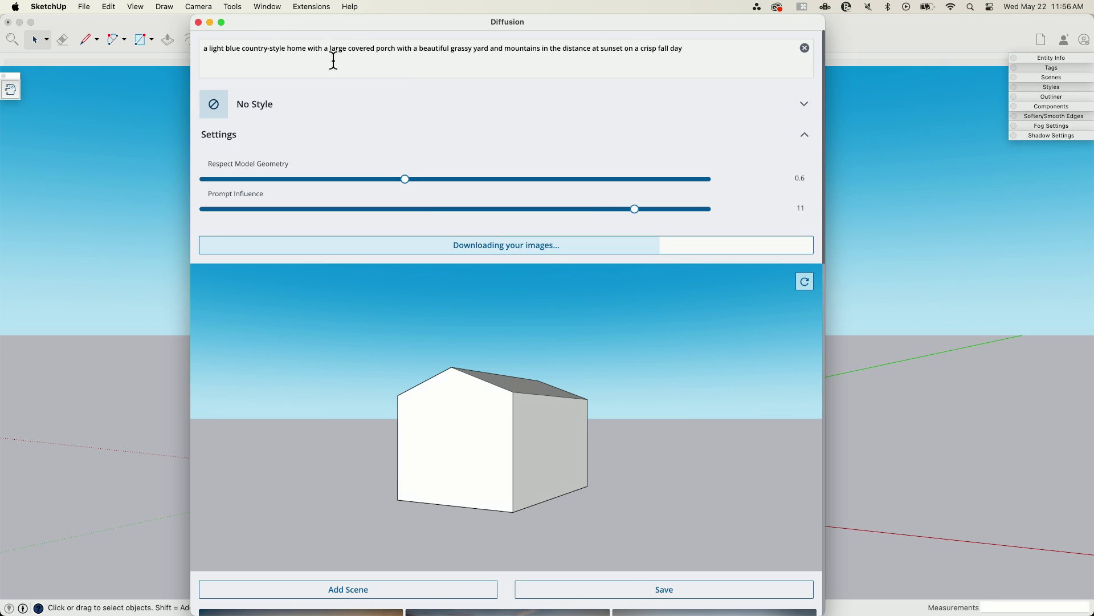
Step: Preview the first three new renders, ending on the pale-blue house on a sunset lawn
{"action": "scroll", "coordinate": [574, 253], "scroll_direction": "down", "scroll_amount": 5}
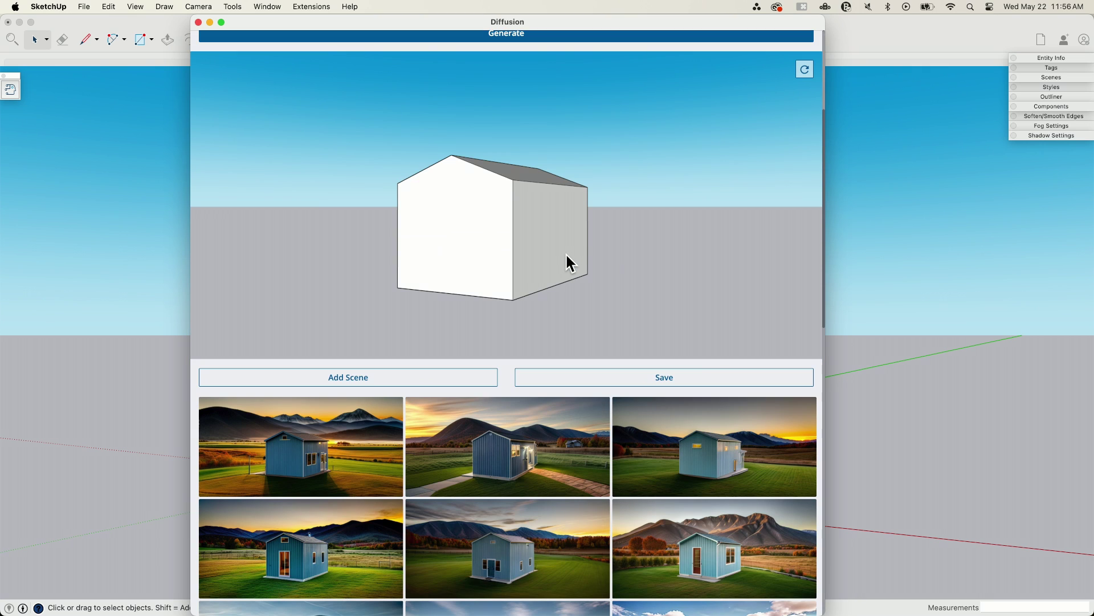
{"action": "left_click", "coordinate": [324, 456]}
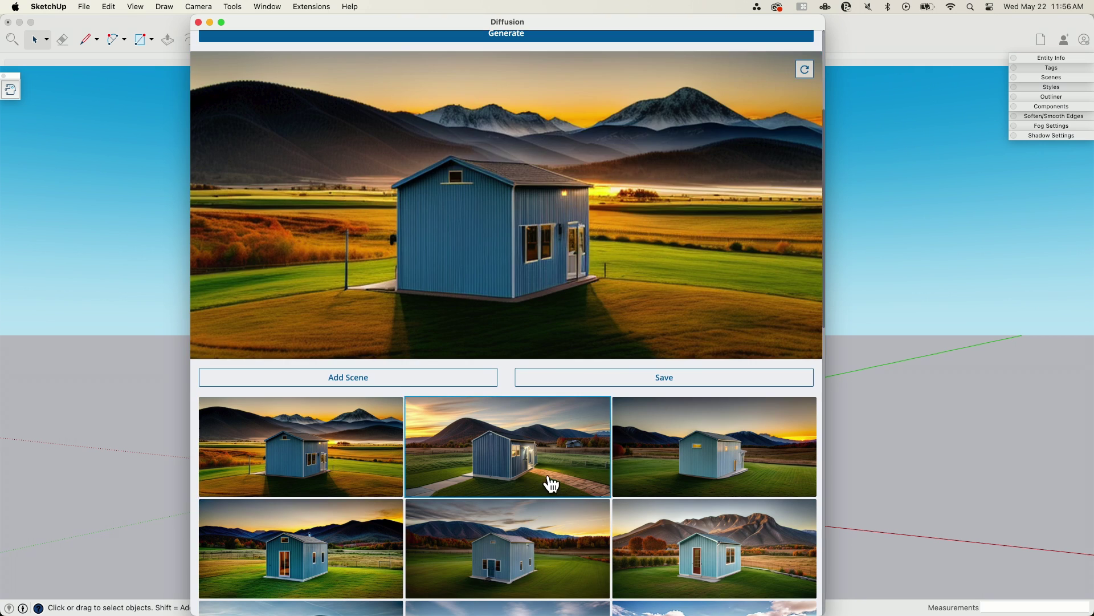
{"action": "left_click", "coordinate": [550, 466]}
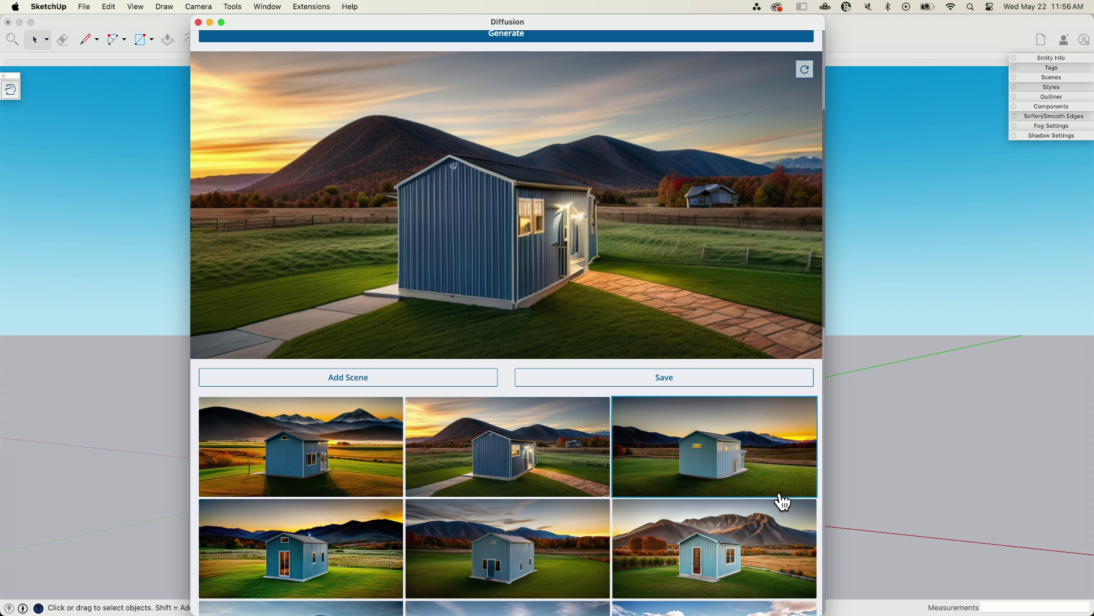
{"action": "left_click", "coordinate": [722, 428]}
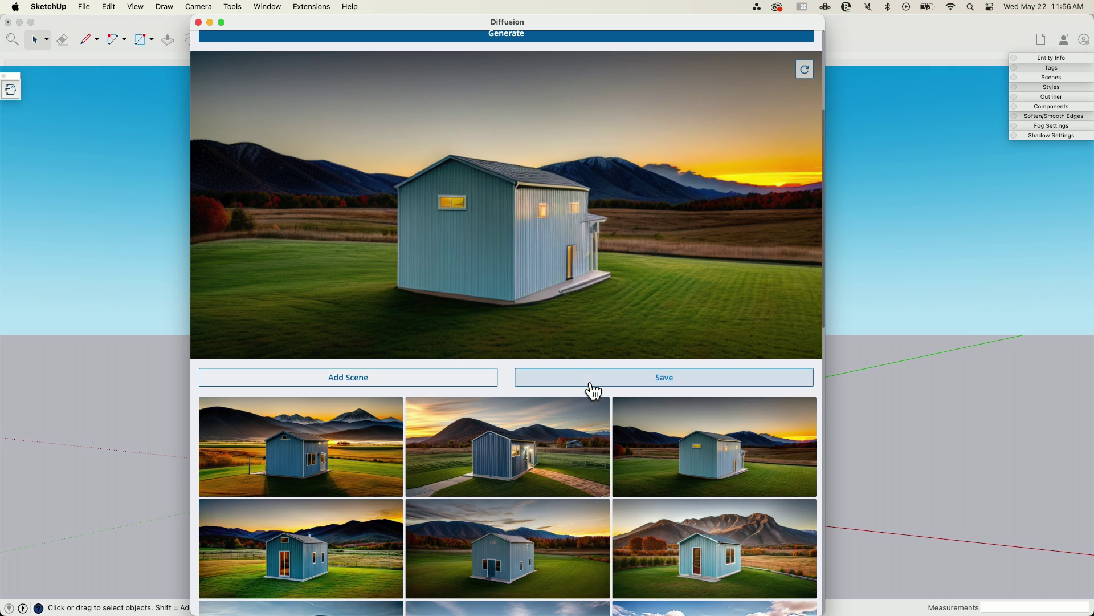
{"action": "scroll", "coordinate": [590, 385], "scroll_direction": "up", "scroll_amount": 4}
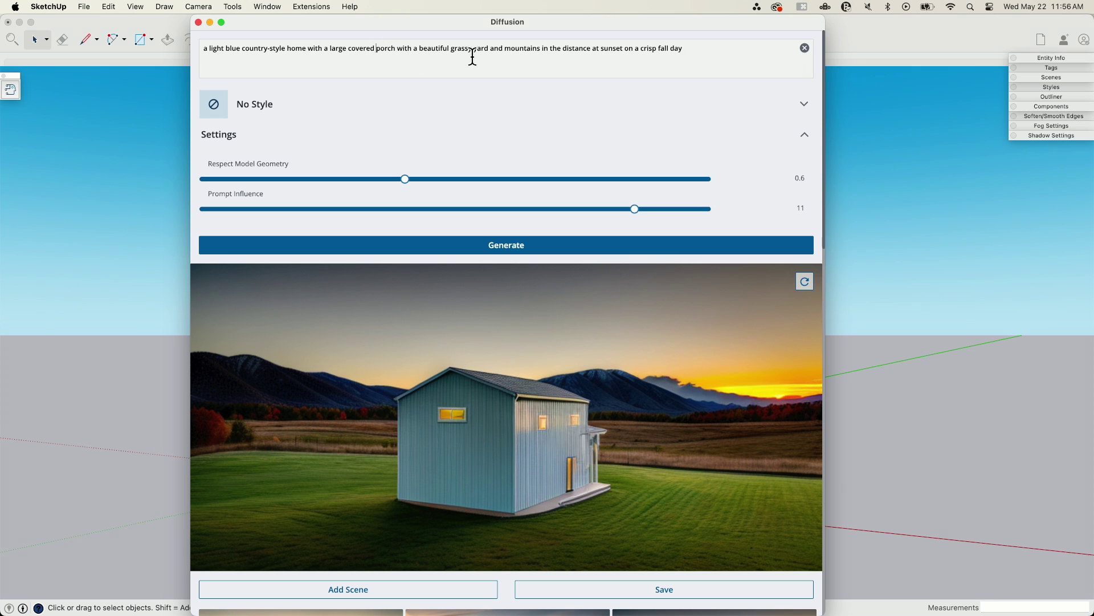
Step: Insert 'front' before 'porch' in the prompt and generate renders from the refreshed model view
{"action": "type", "text": "front"}
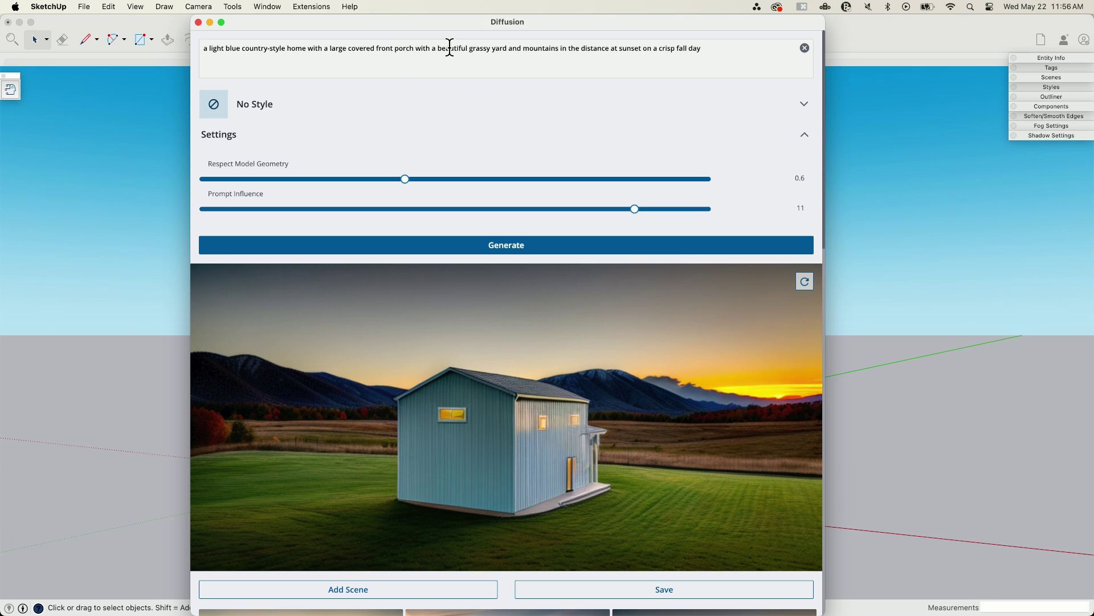
{"action": "left_click", "coordinate": [805, 283]}
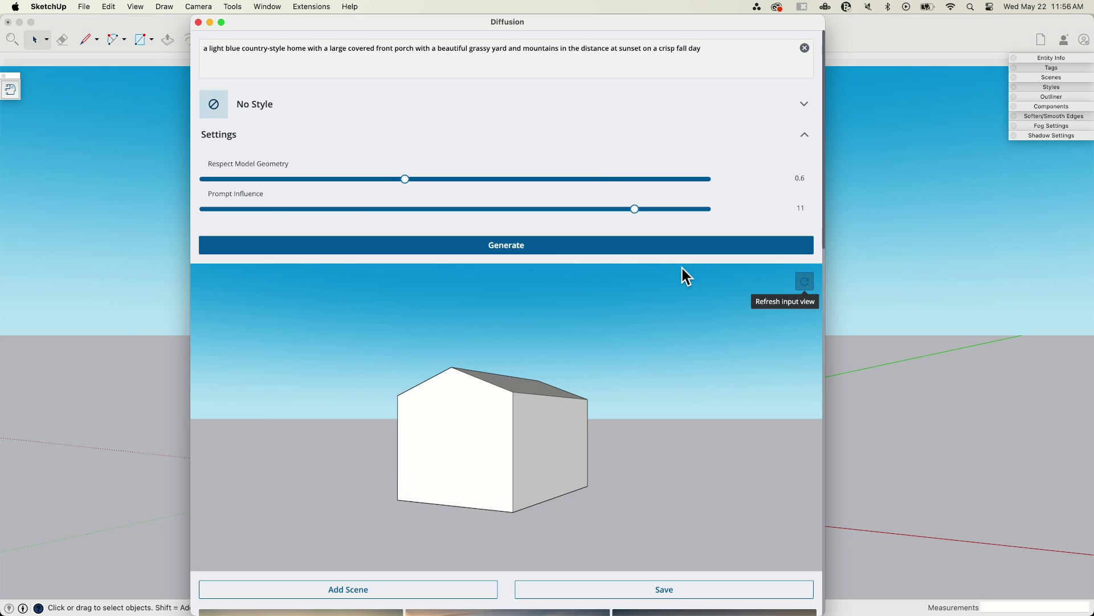
{"action": "left_click", "coordinate": [548, 248]}
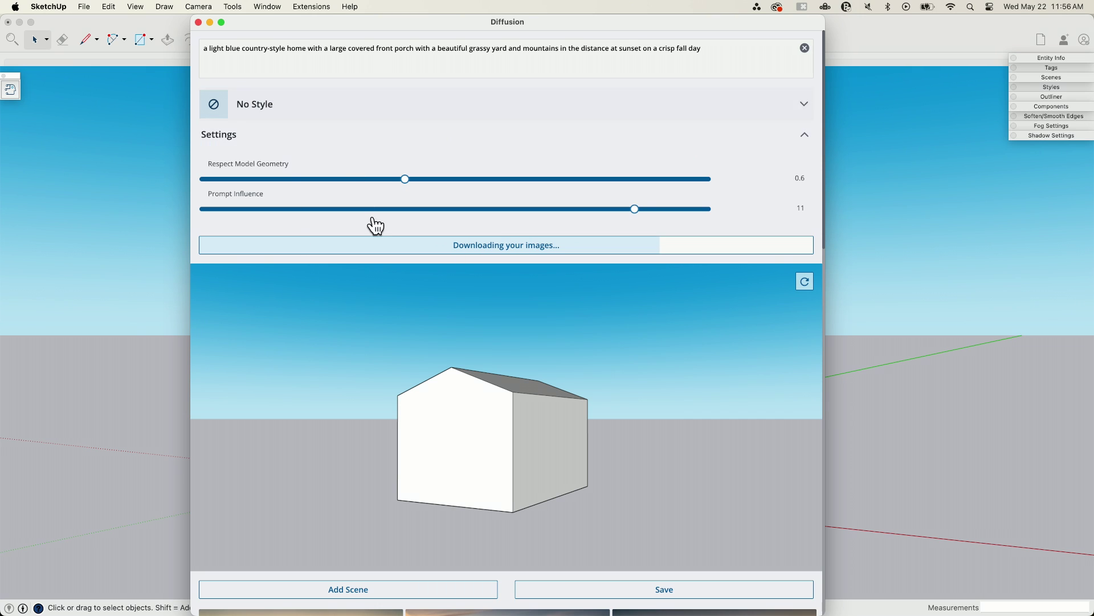
{"action": "scroll", "coordinate": [330, 281], "scroll_direction": "down", "scroll_amount": 5}
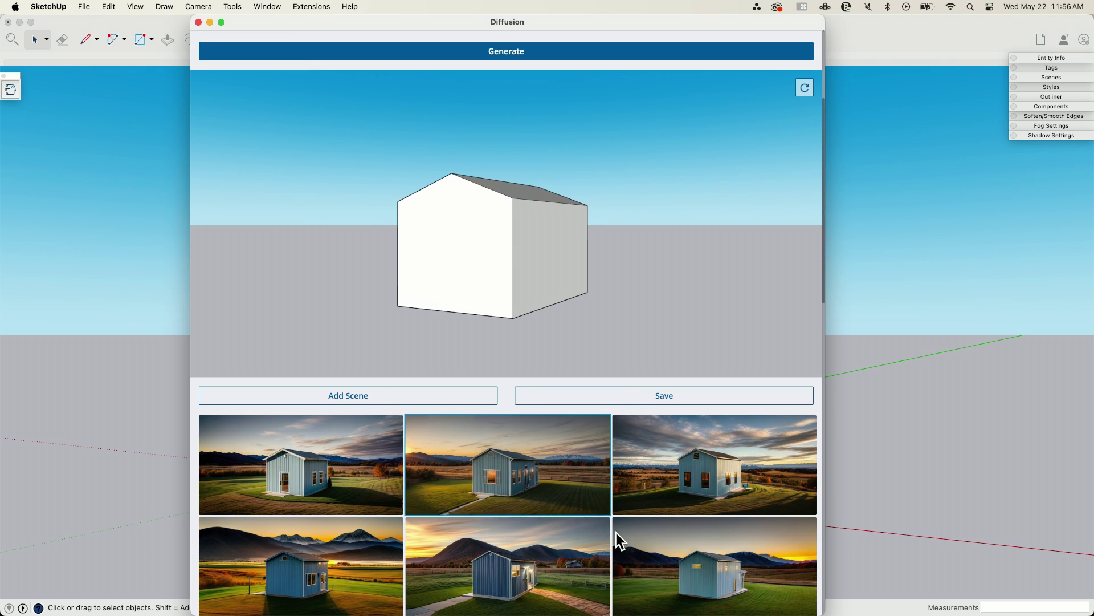
Step: Save the blue house at sunset render as a new scene
{"action": "left_click", "coordinate": [730, 489]}
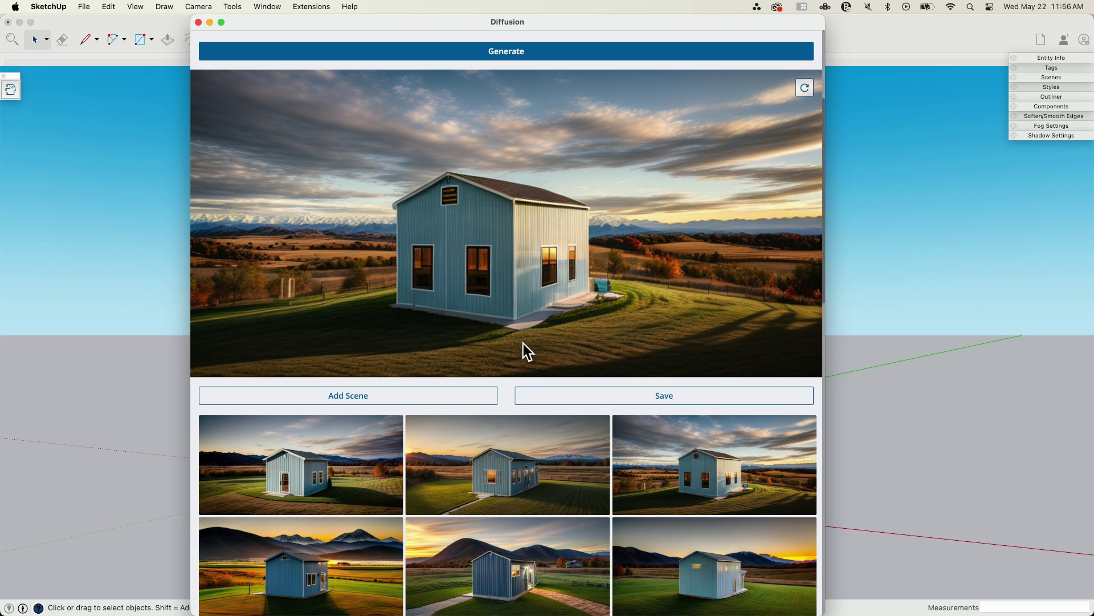
{"action": "left_click", "coordinate": [532, 476]}
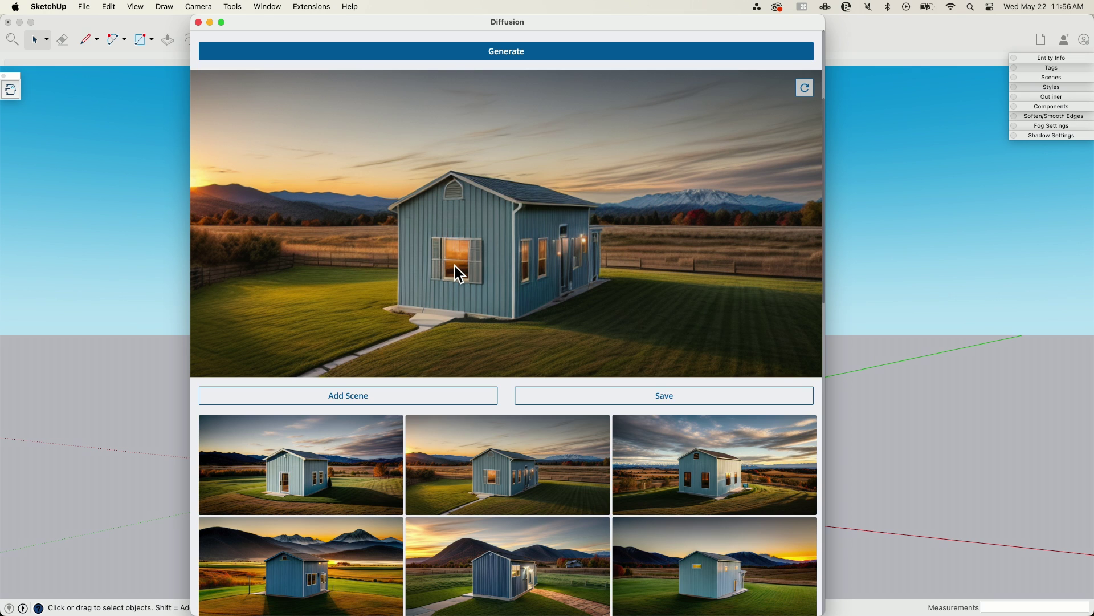
{"action": "scroll", "coordinate": [456, 267], "scroll_direction": "up", "scroll_amount": 2}
{"action": "left_click", "coordinate": [405, 477]}
Step: Save the weathered wooden shed render as a new scene
{"action": "scroll", "coordinate": [521, 339], "scroll_direction": "down", "scroll_amount": 15}
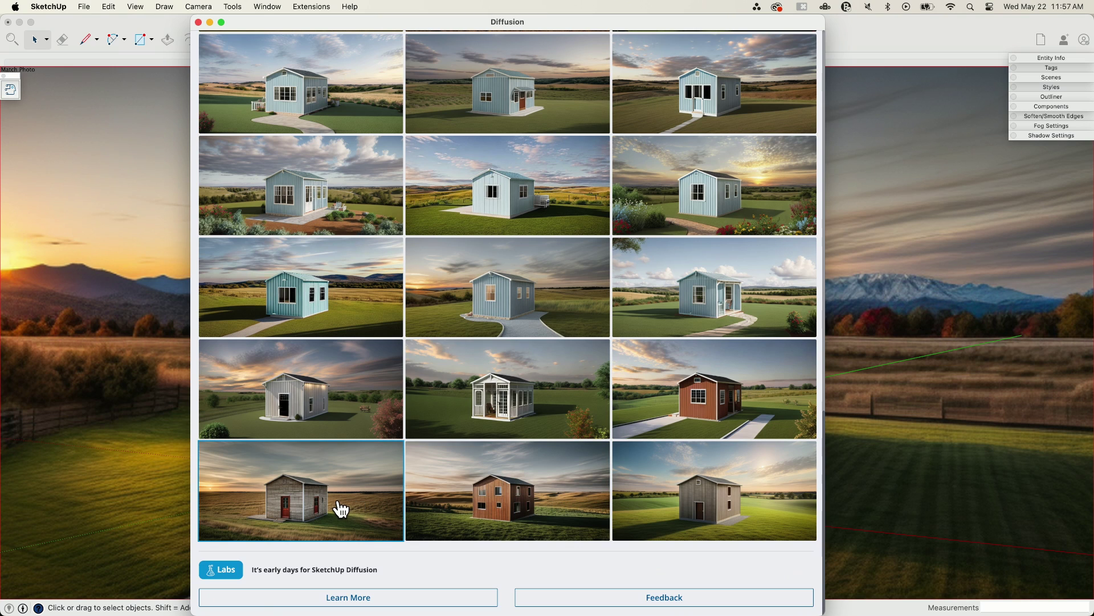
{"action": "left_click", "coordinate": [342, 501]}
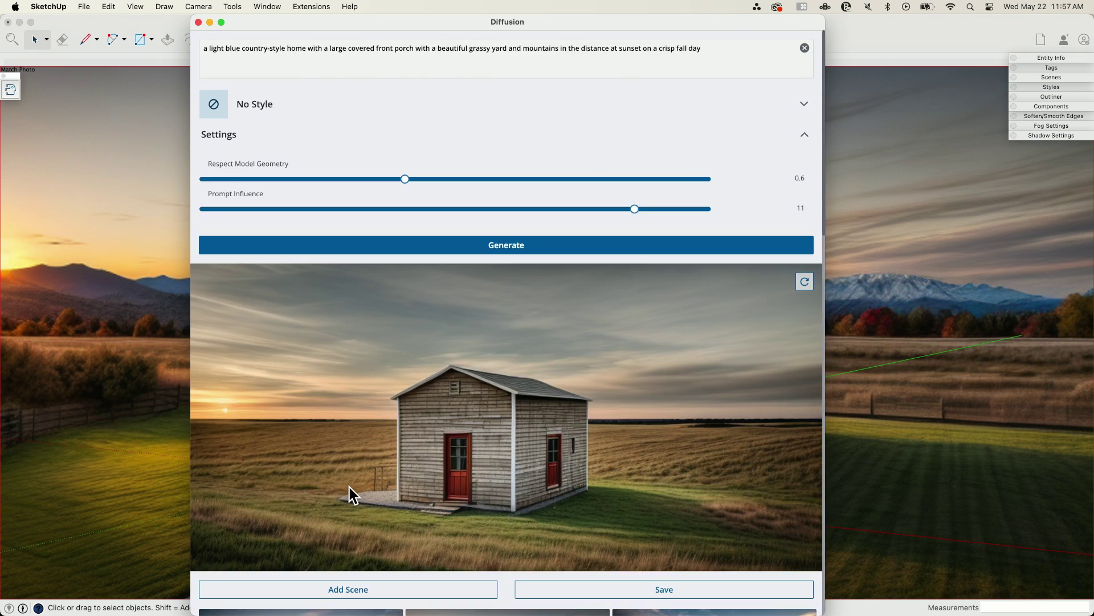
{"action": "scroll", "coordinate": [396, 439], "scroll_direction": "down", "scroll_amount": 2}
{"action": "left_click", "coordinate": [398, 544]}
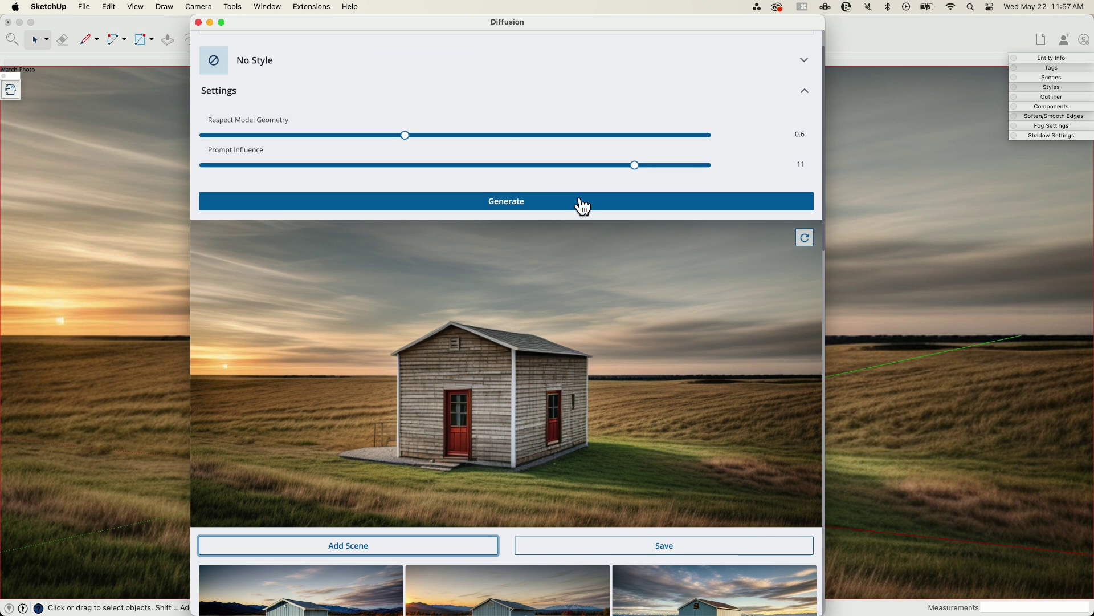
Step: Minimize the Diffusion window and step through Scene 1, the shed scene and the blue house scene
{"action": "left_click", "coordinate": [210, 22]}
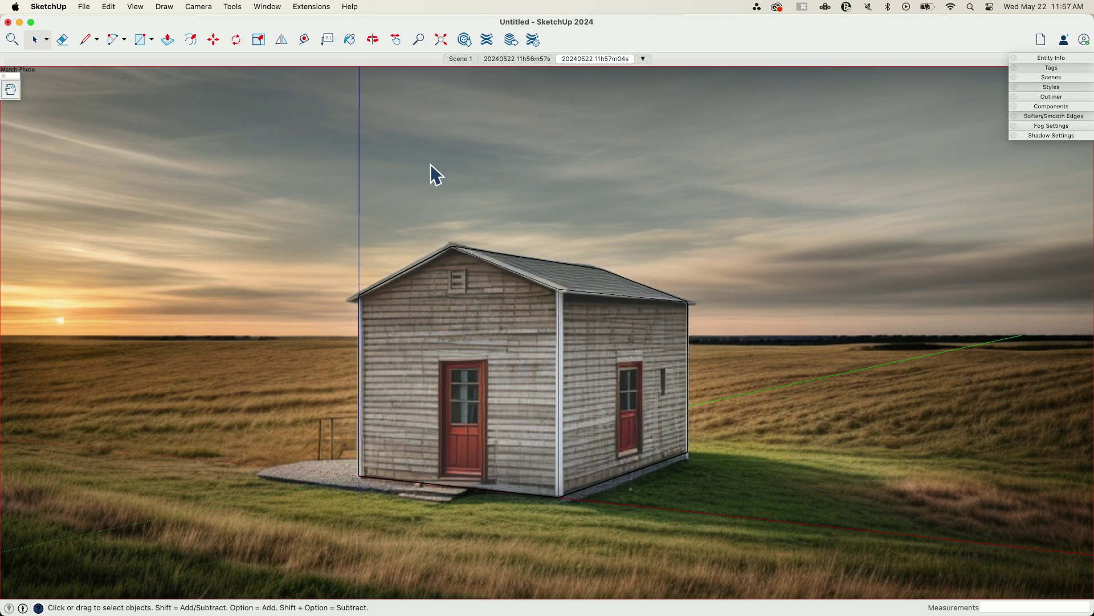
{"action": "left_click", "coordinate": [456, 58]}
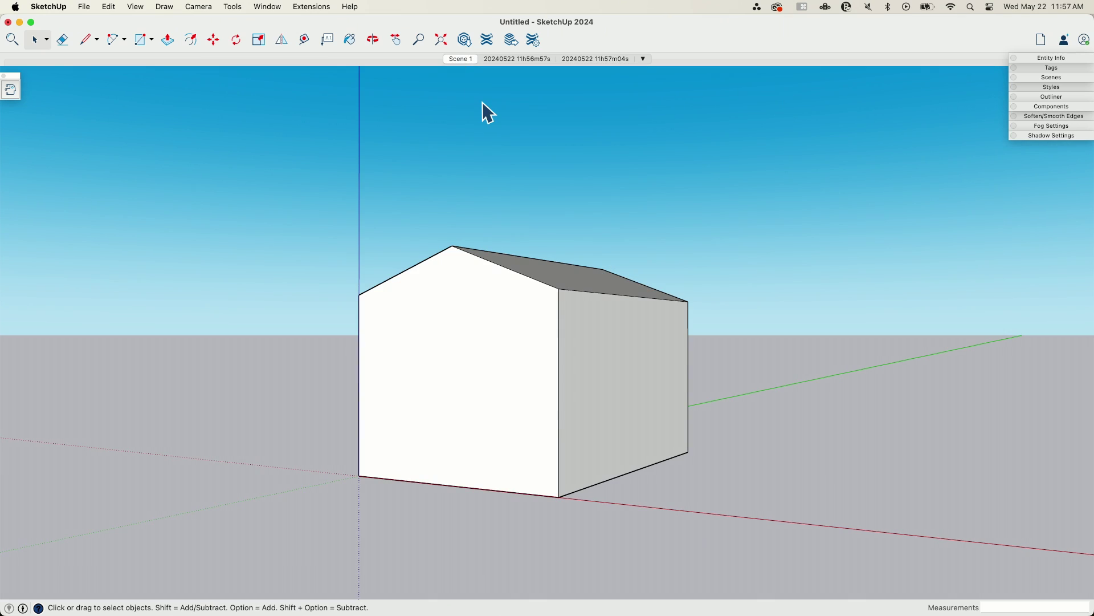
{"action": "left_click", "coordinate": [604, 69]}
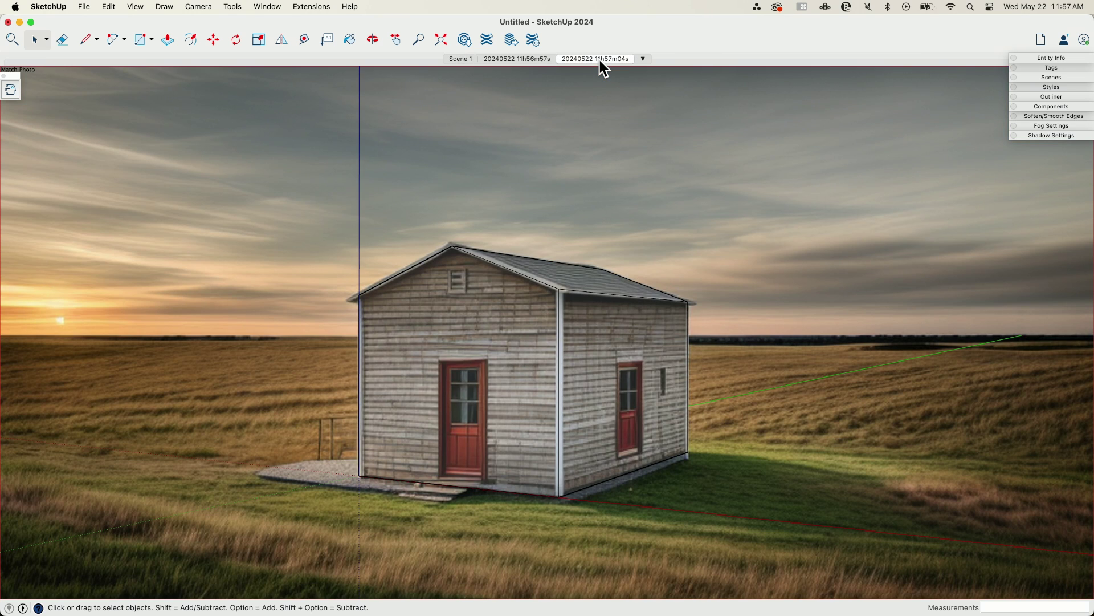
{"action": "left_click", "coordinate": [505, 61]}
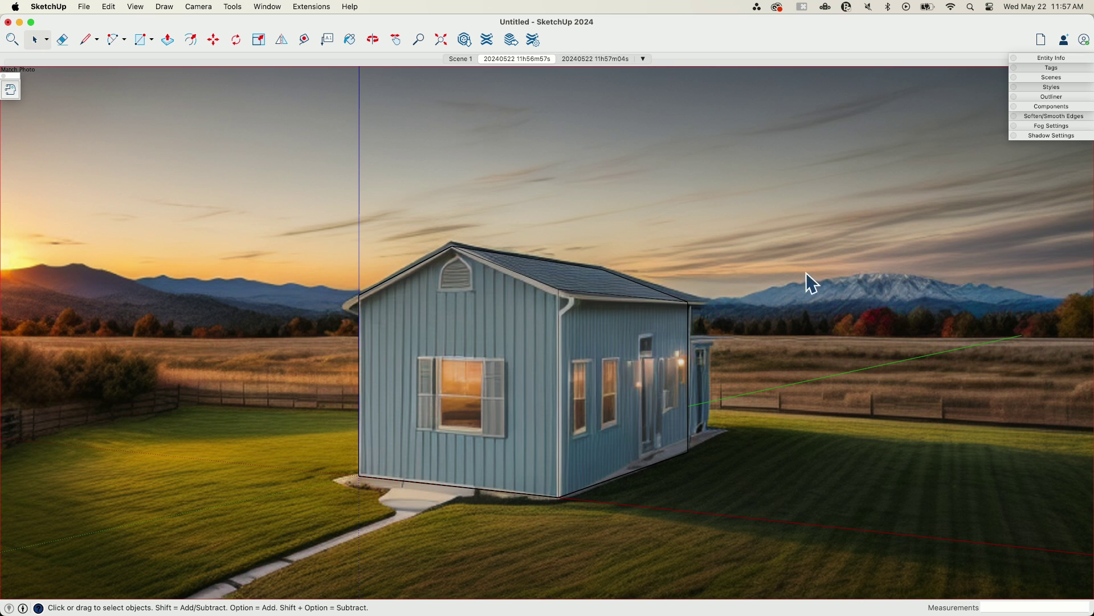
Step: Alternate between the 11h57m04s shed and 11h56m57s blue house scenes, ending on the blue house
{"action": "left_click", "coordinate": [579, 59]}
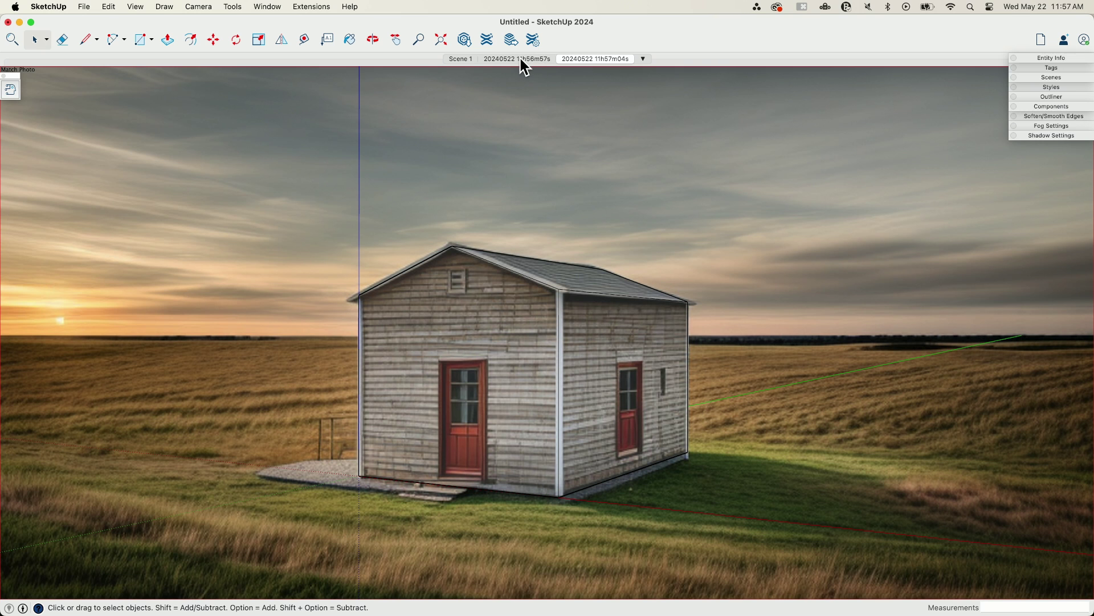
{"action": "left_click", "coordinate": [521, 59]}
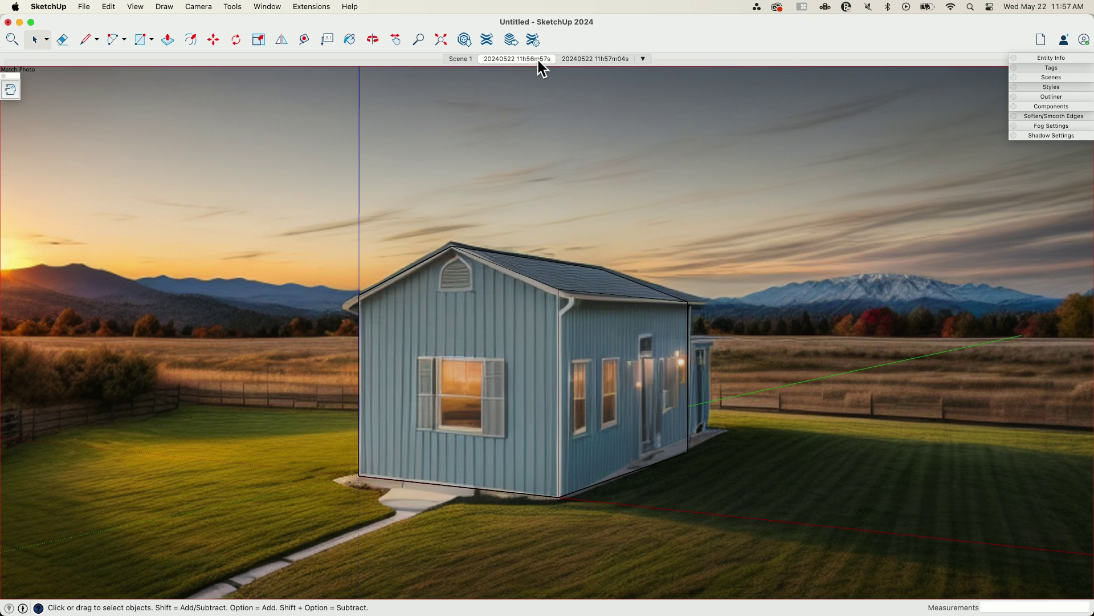
{"action": "left_click", "coordinate": [579, 60]}
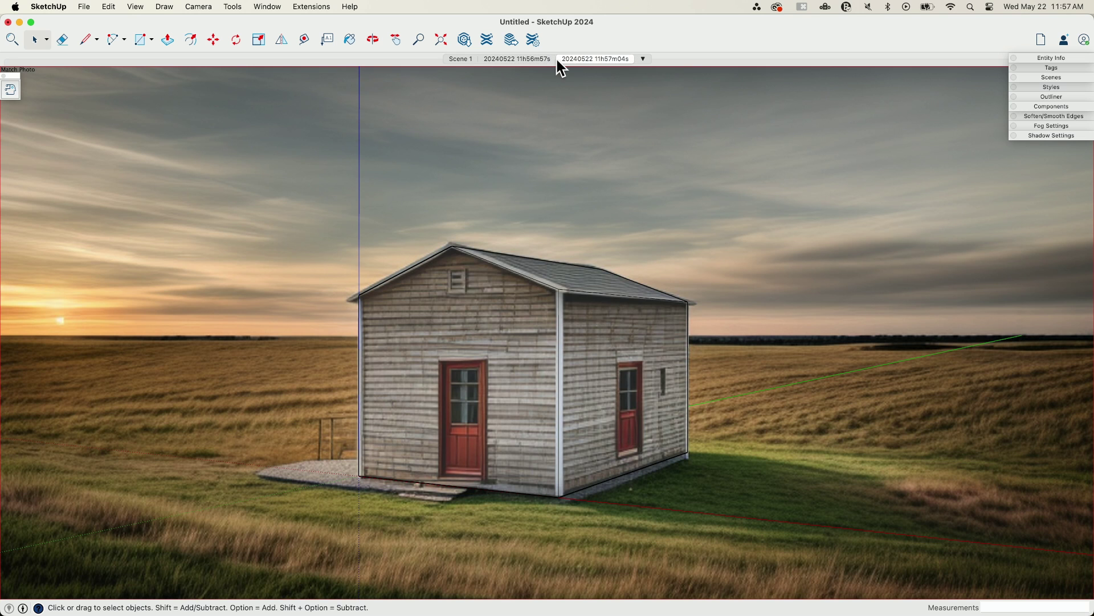
{"action": "left_click", "coordinate": [497, 60]}
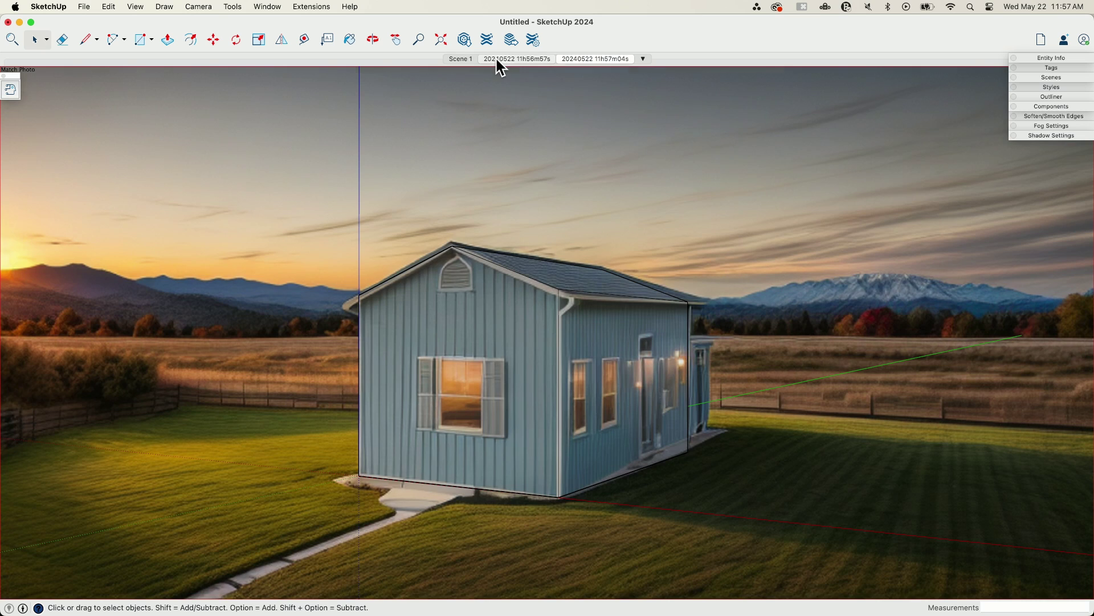
{"action": "left_click", "coordinate": [580, 59]}
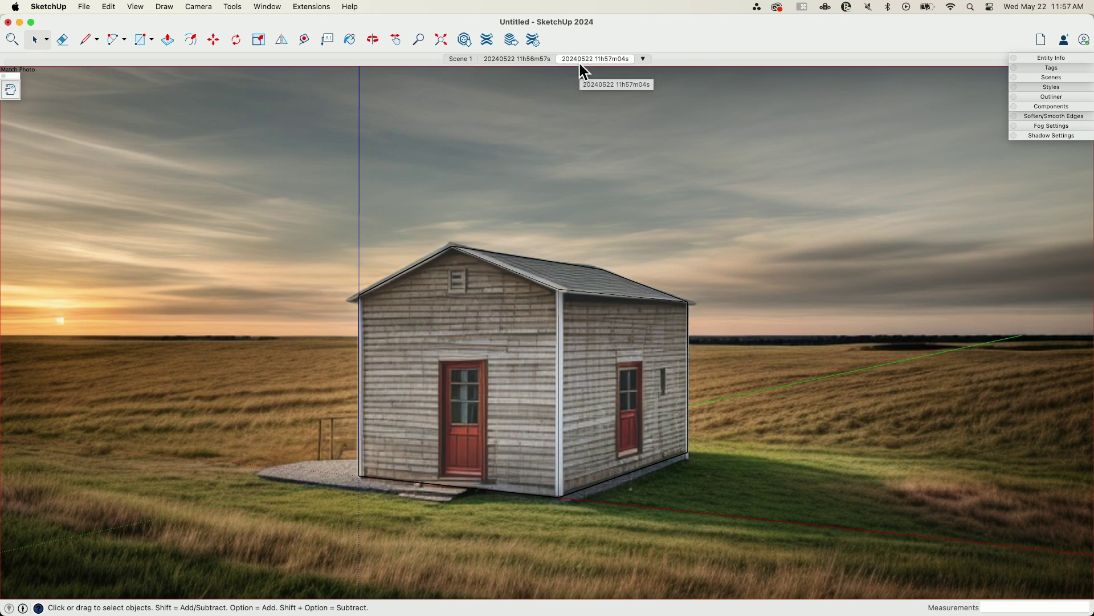
{"action": "left_click", "coordinate": [497, 59]}
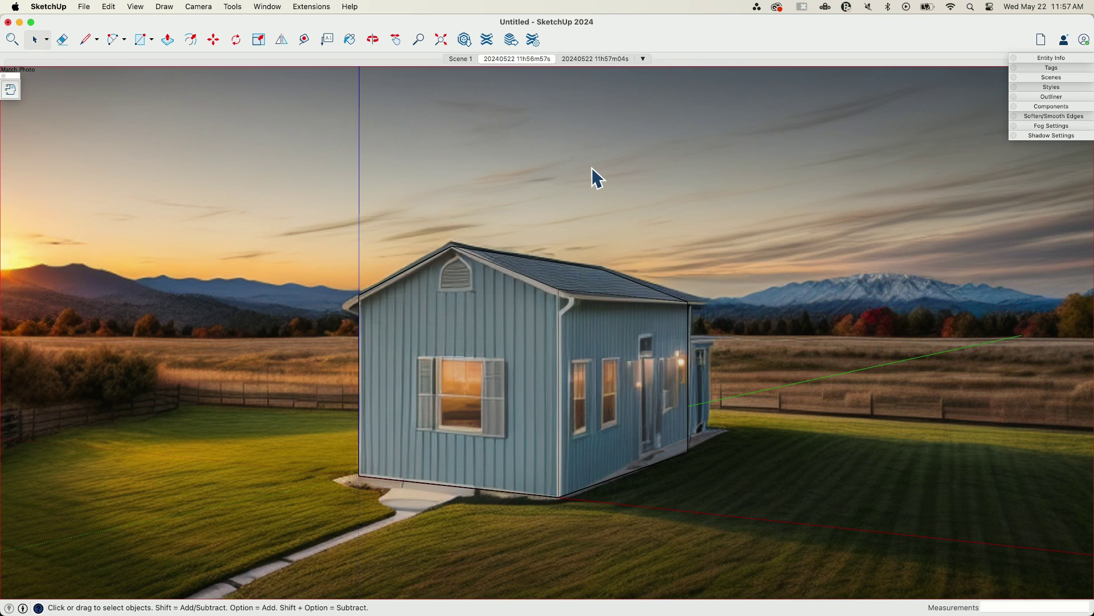